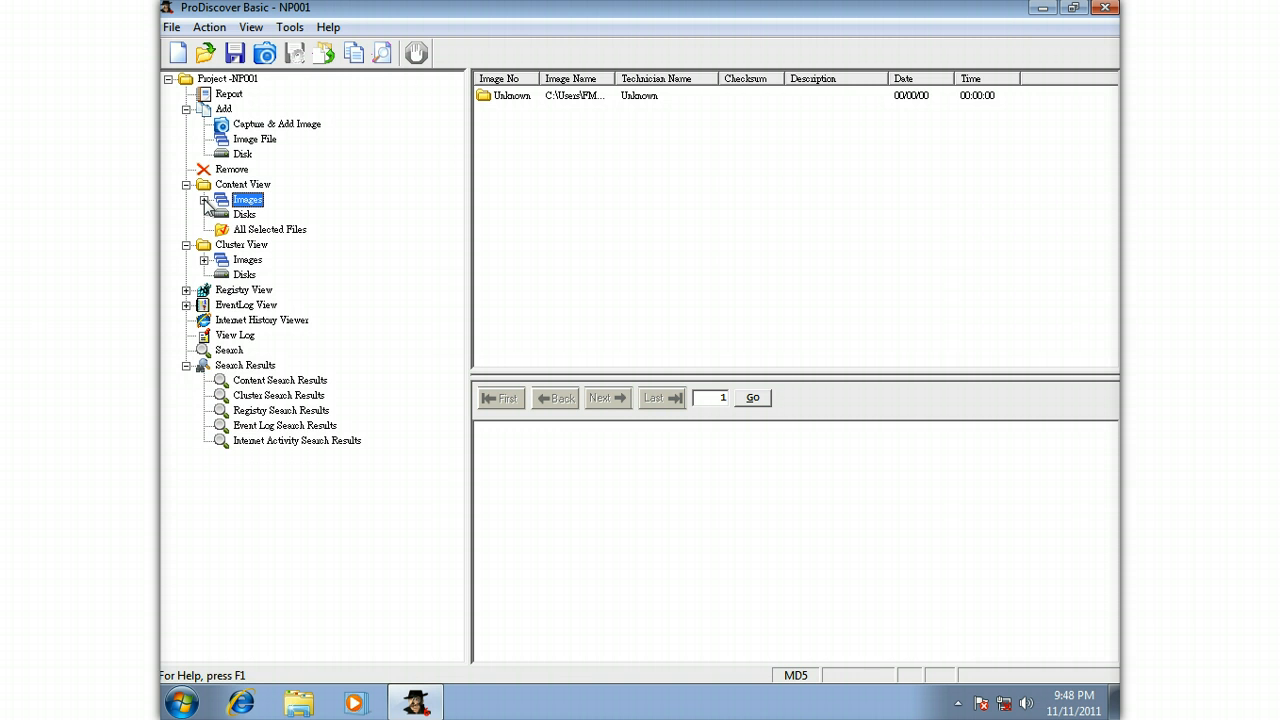
Open the NP001 evidence report and examine the path of the INFO2 file under Evidence of Interest.
left_click(204, 201)
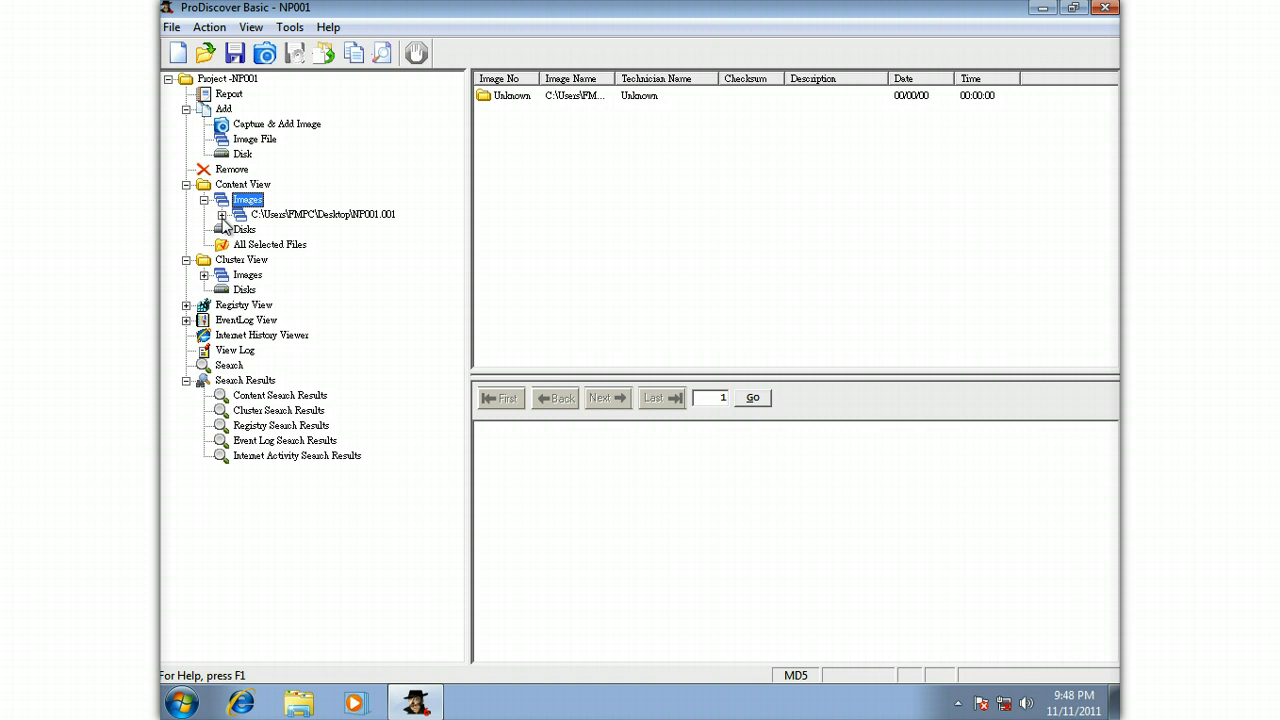
left_click(229, 93)
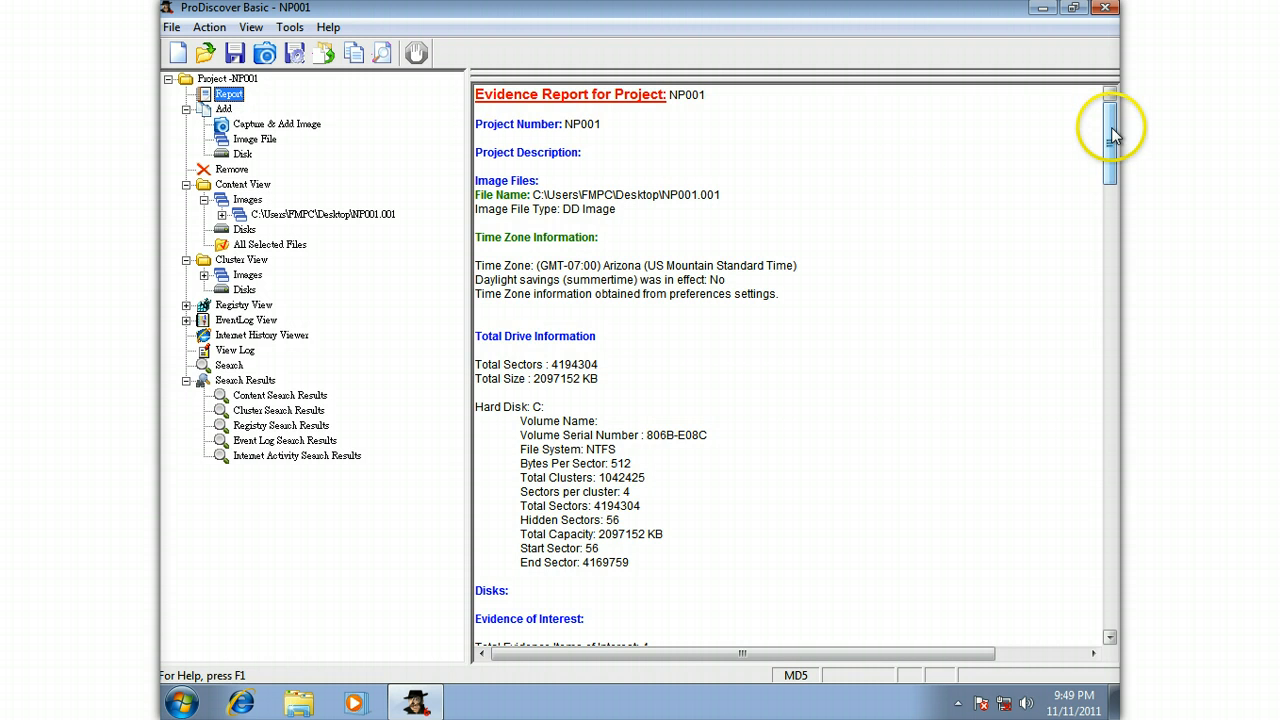
left_click_drag(1111, 127, 1108, 215)
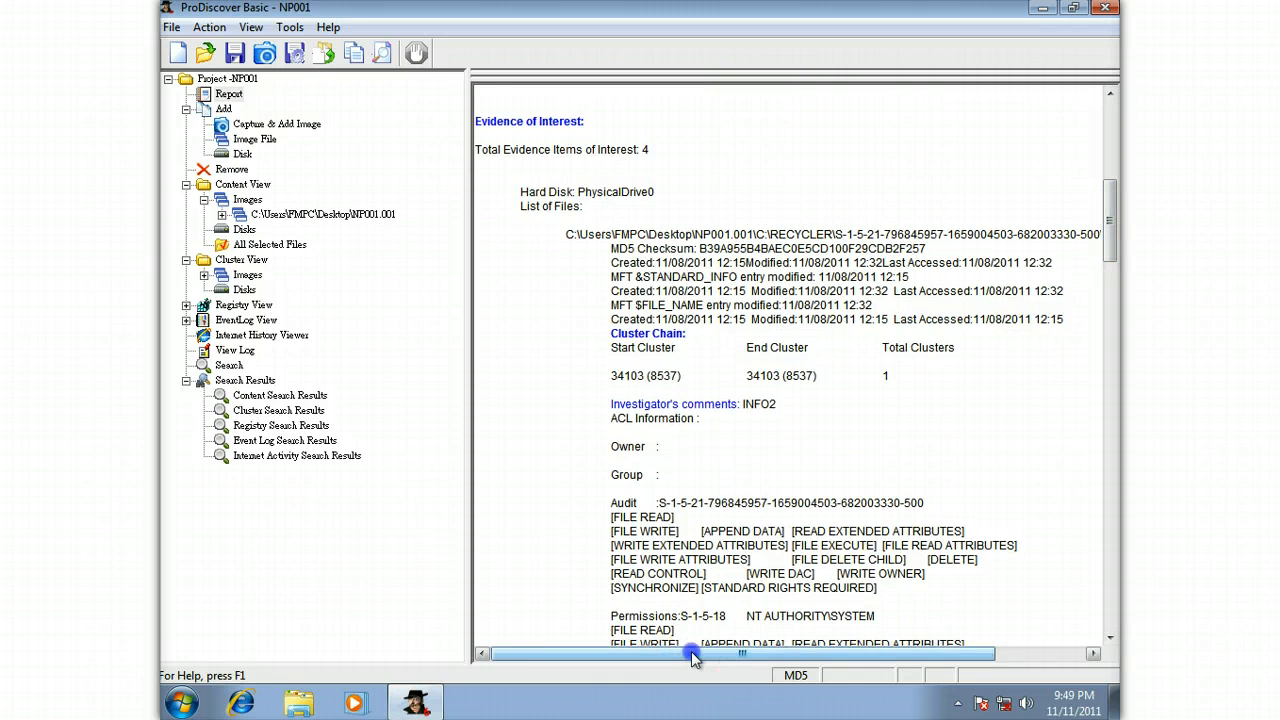
left_click_drag(695, 657, 785, 657)
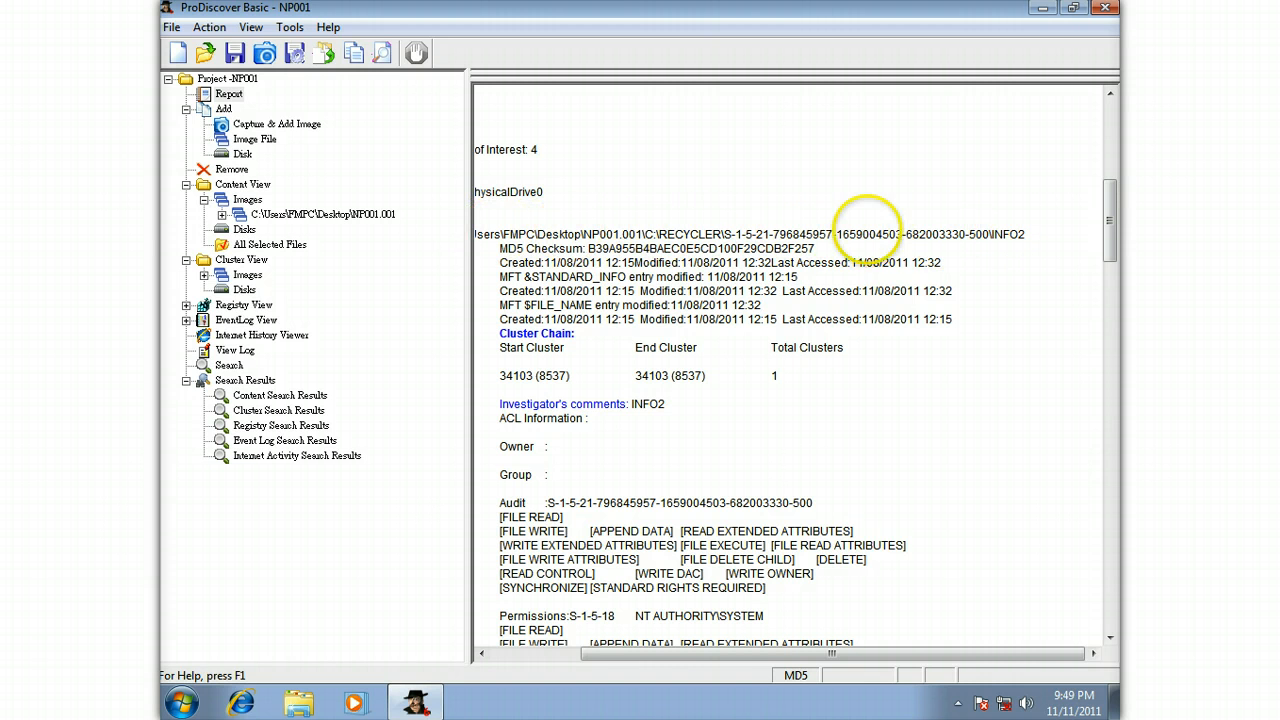
mouse_move(613, 655)
left_mouse_down()
mouse_move(558, 658)
mouse_move(609, 652)
left_mouse_up()
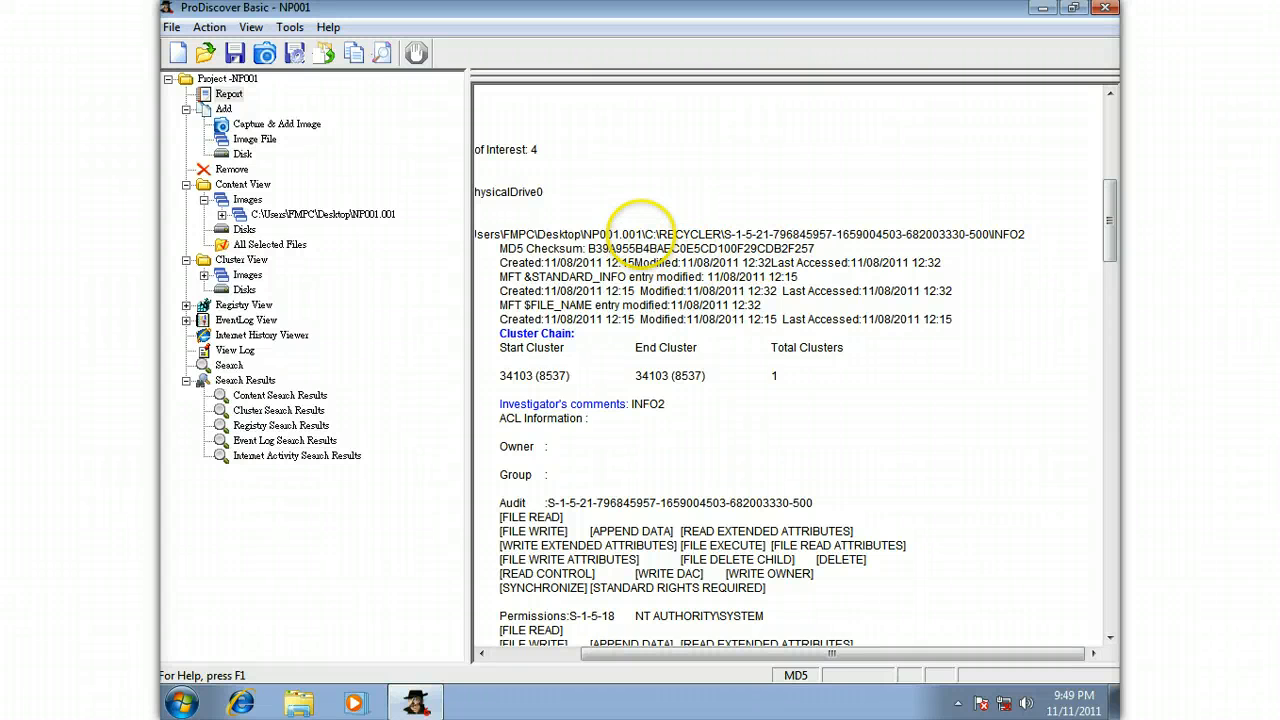
left_click_drag(757, 656, 662, 654)
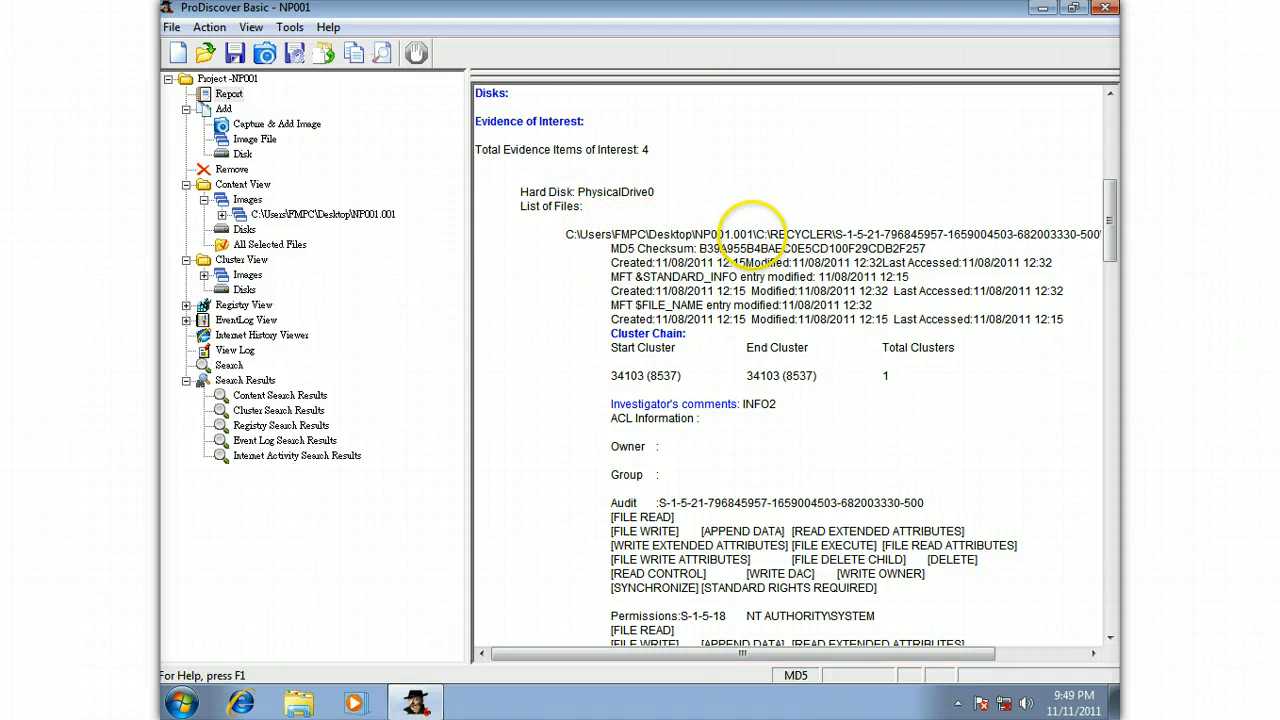
left_click_drag(752, 234, 562, 235)
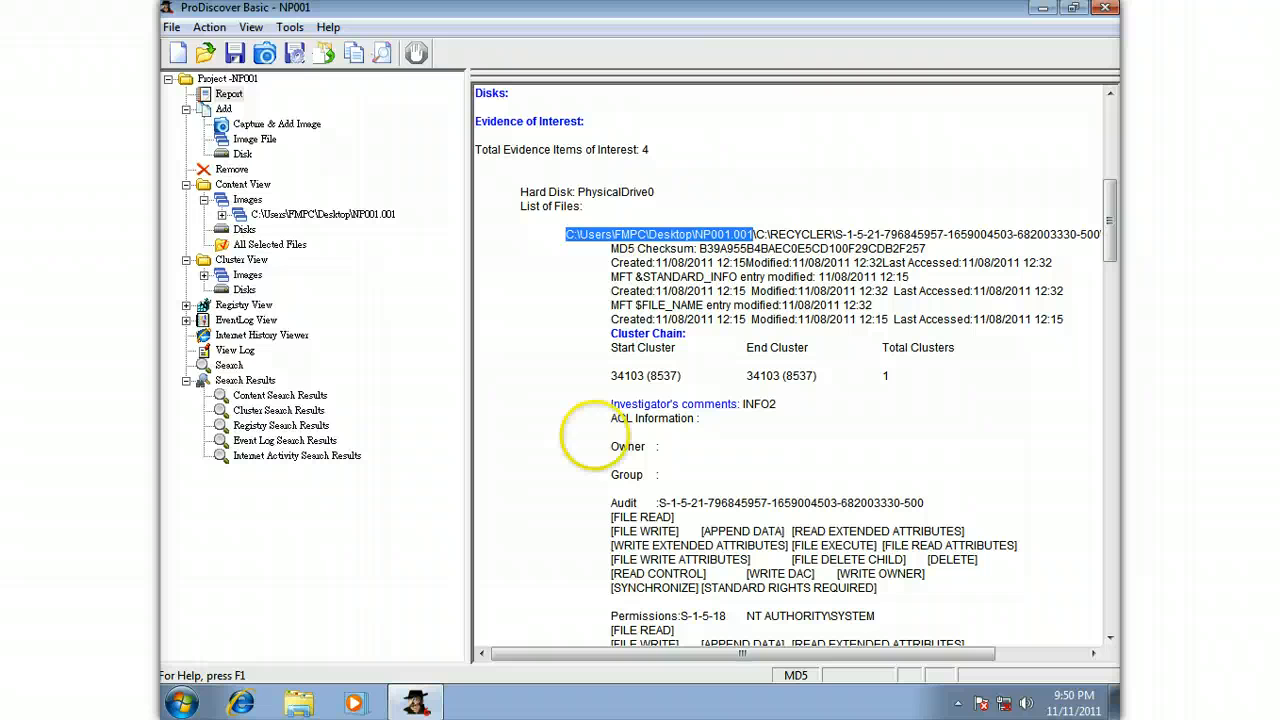
left_click_drag(702, 655, 828, 655)
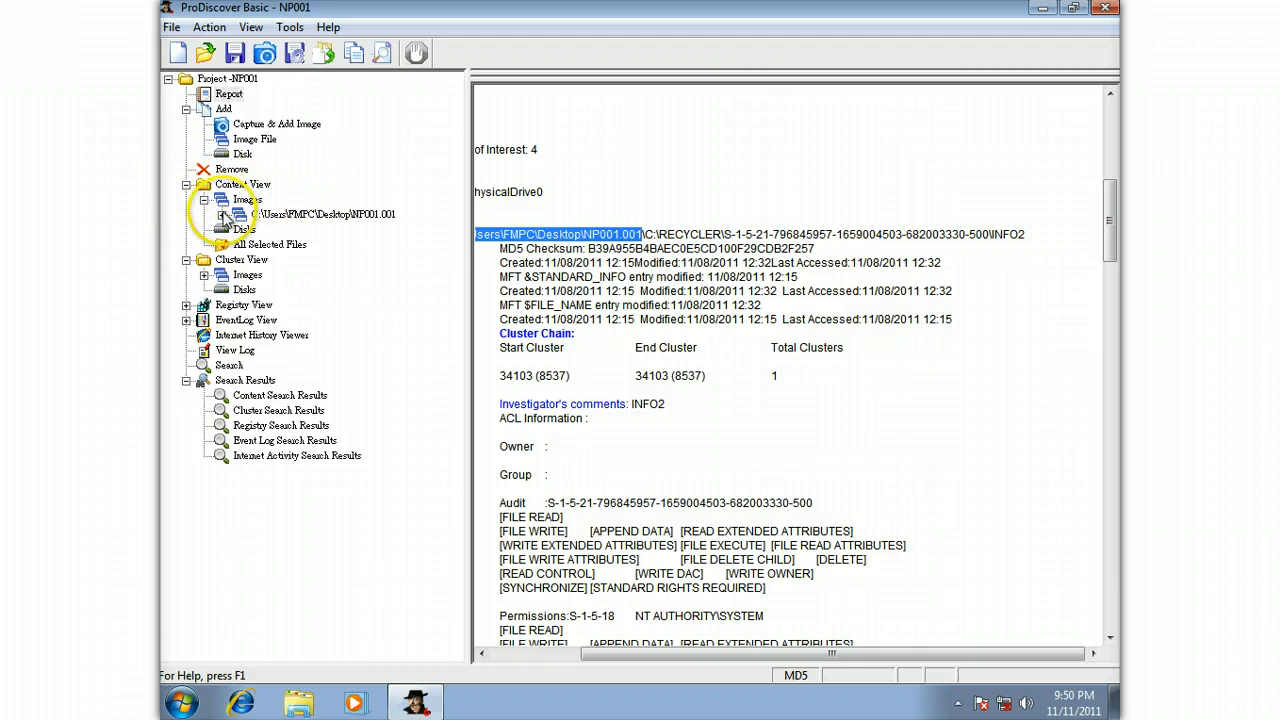
Open the SID folder inside RECYCLER on the image's C: volume and view the contents of the INFO2 file.
left_click(221, 214)
left_click(258, 185)
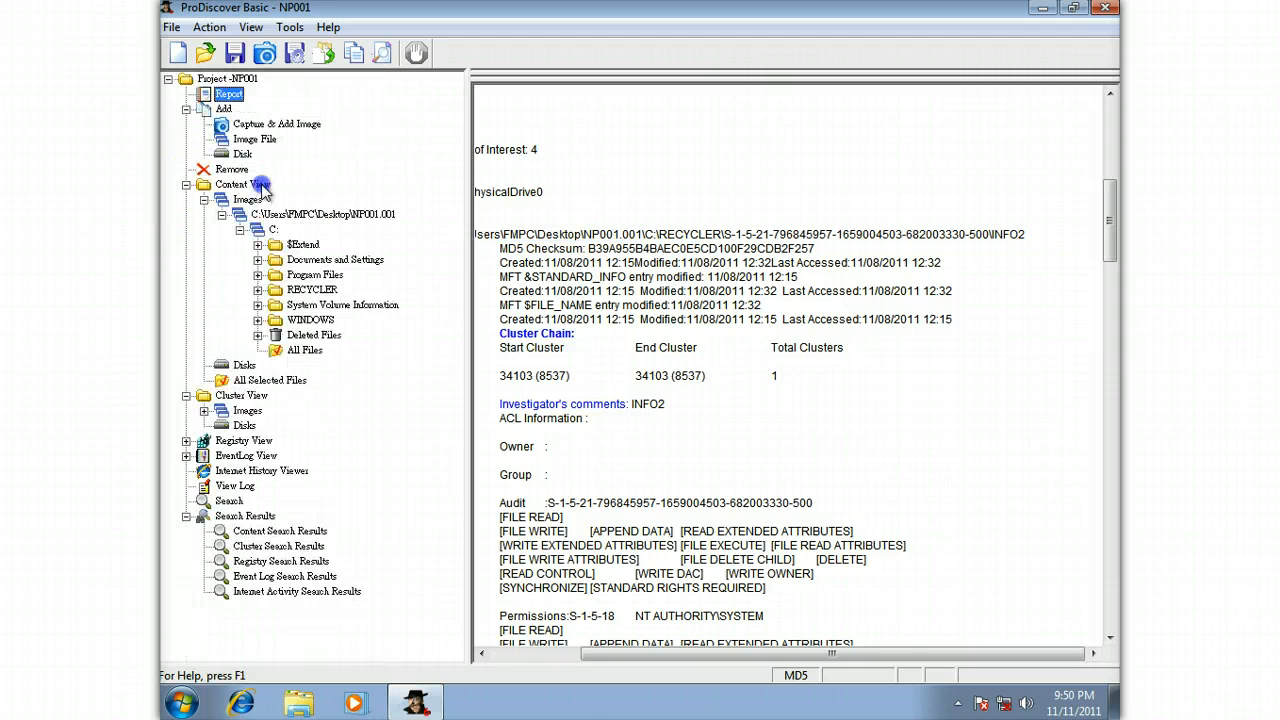
left_click(258, 290)
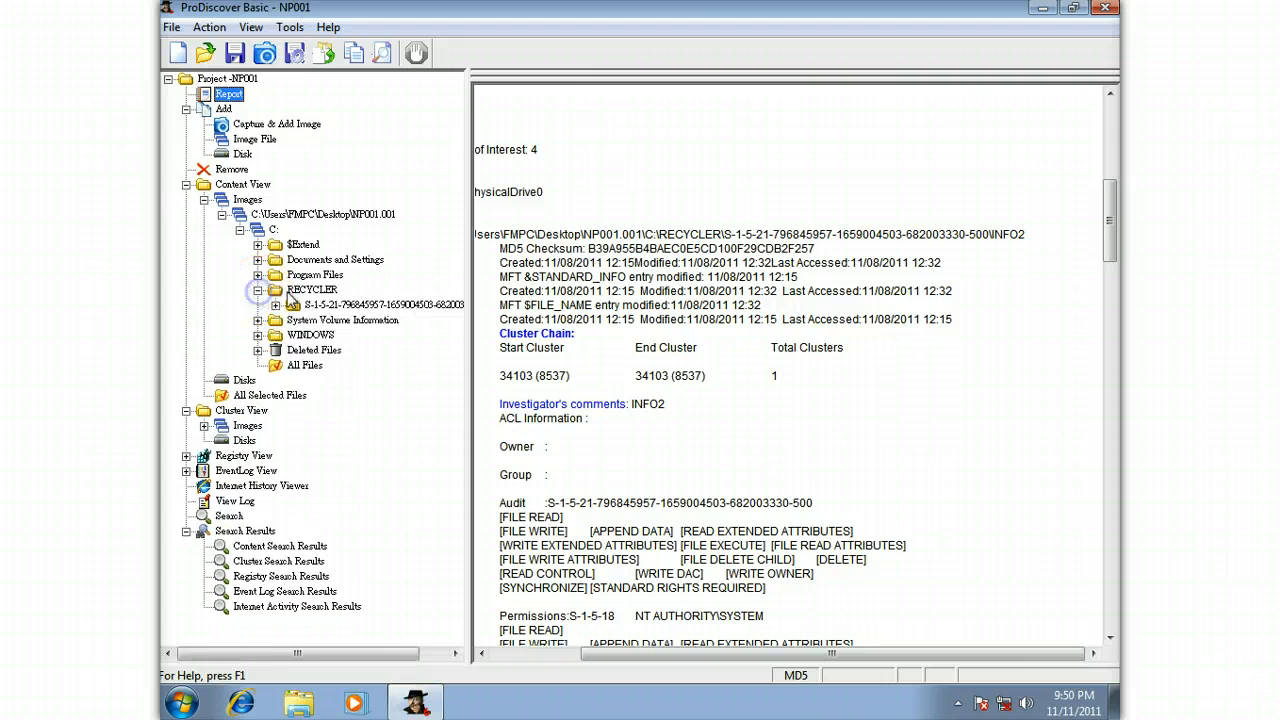
left_click(315, 305)
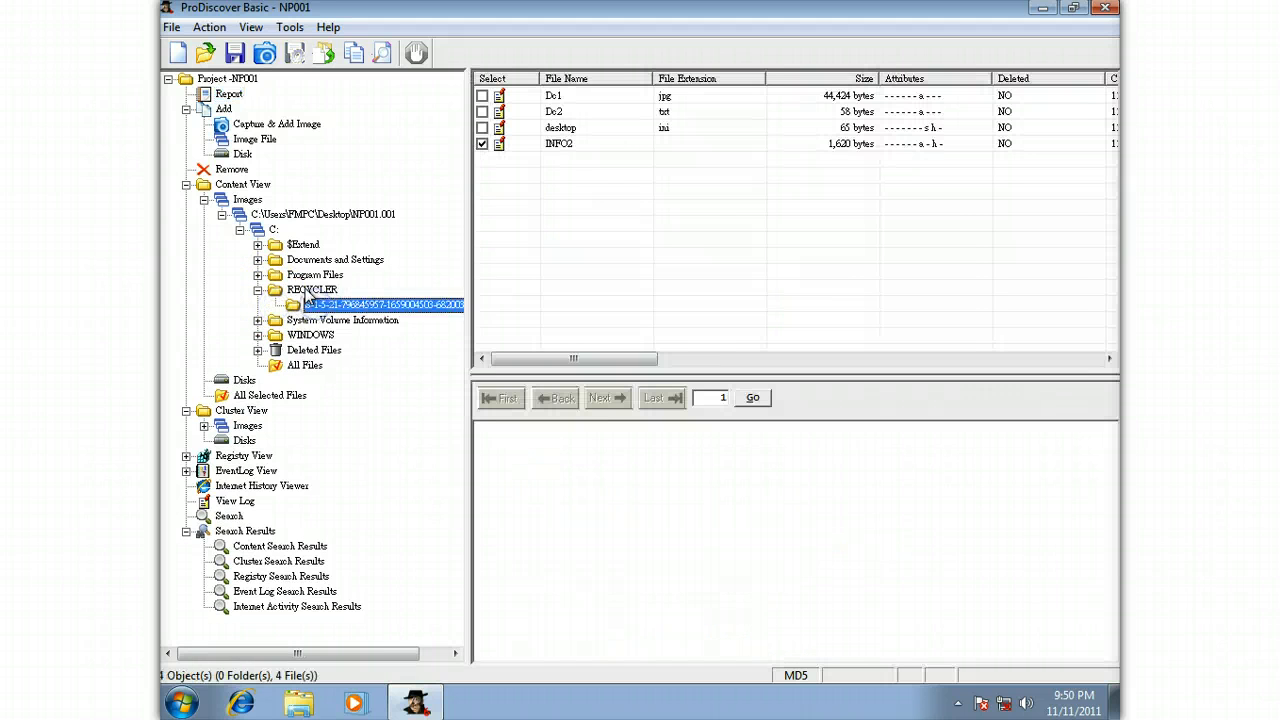
left_click(566, 145)
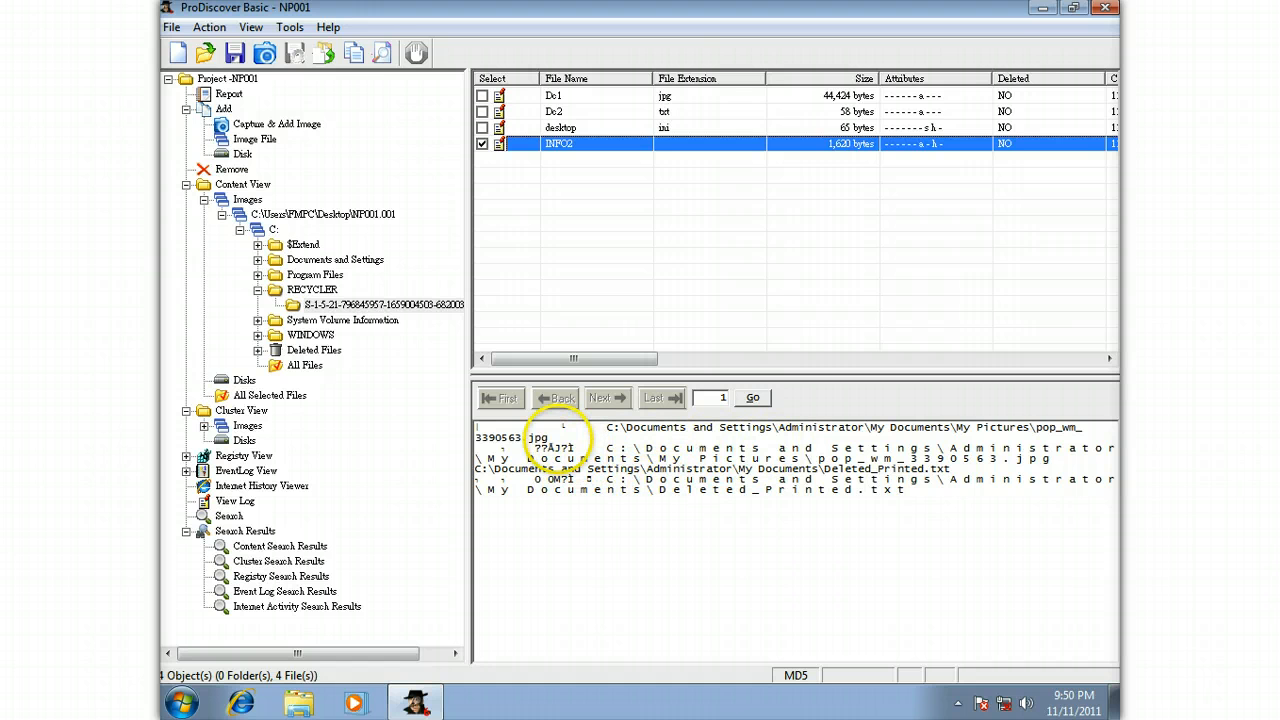
Examine the original deleted-file paths recorded in INFO2, comparing the pop_wm_3390563.jpg entry with the recycled Dc1 file.
left_click_drag(548, 438, 608, 428)
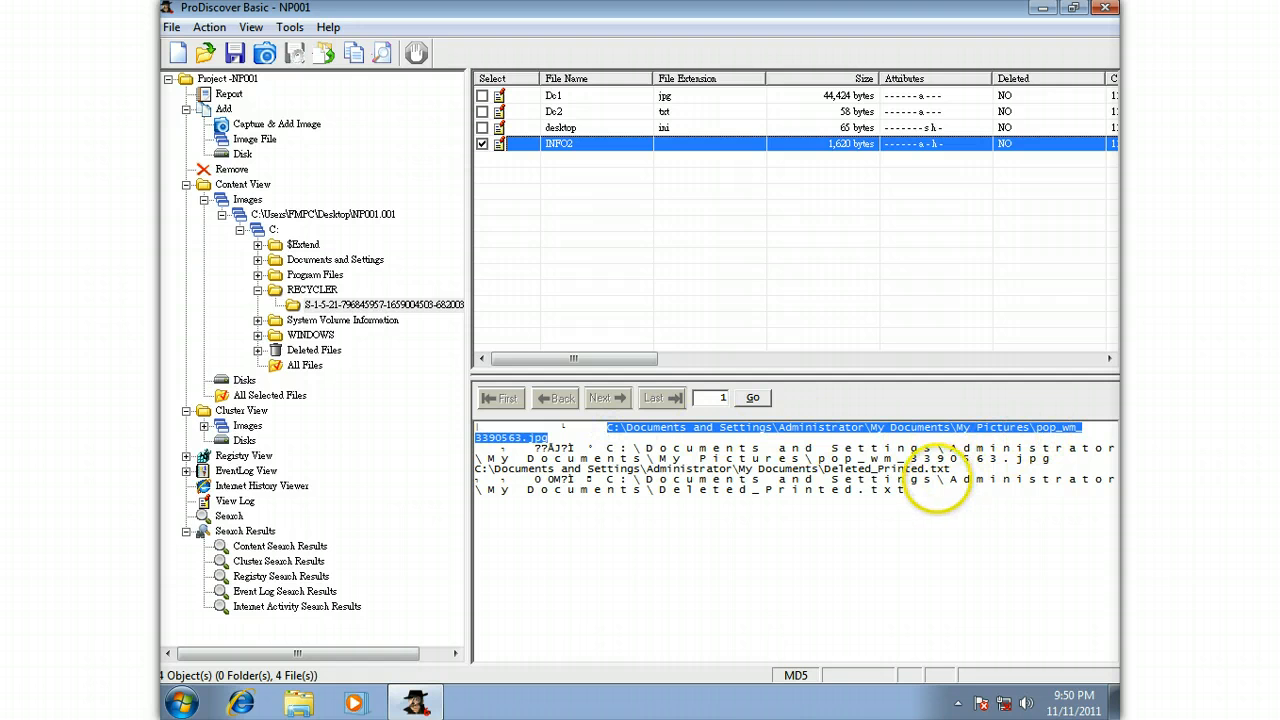
mouse_move(917, 489)
left_mouse_down()
mouse_move(555, 490)
mouse_move(912, 492)
left_mouse_up()
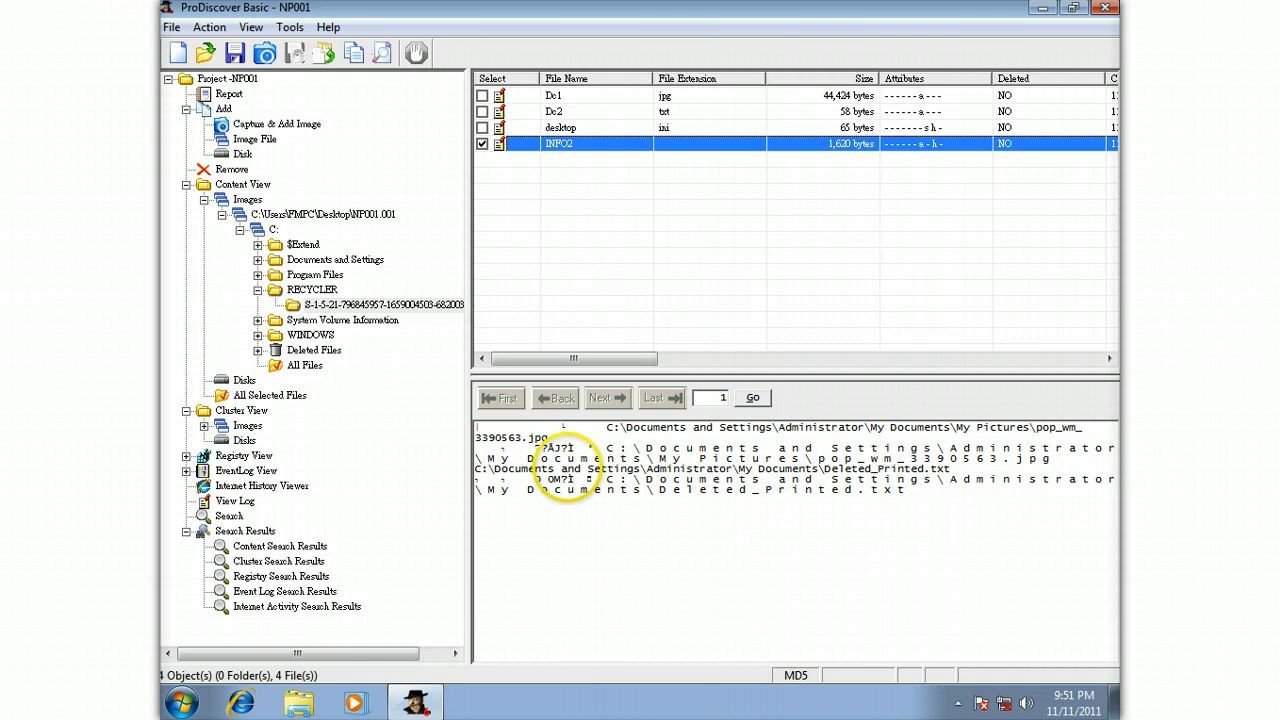
left_click(572, 97)
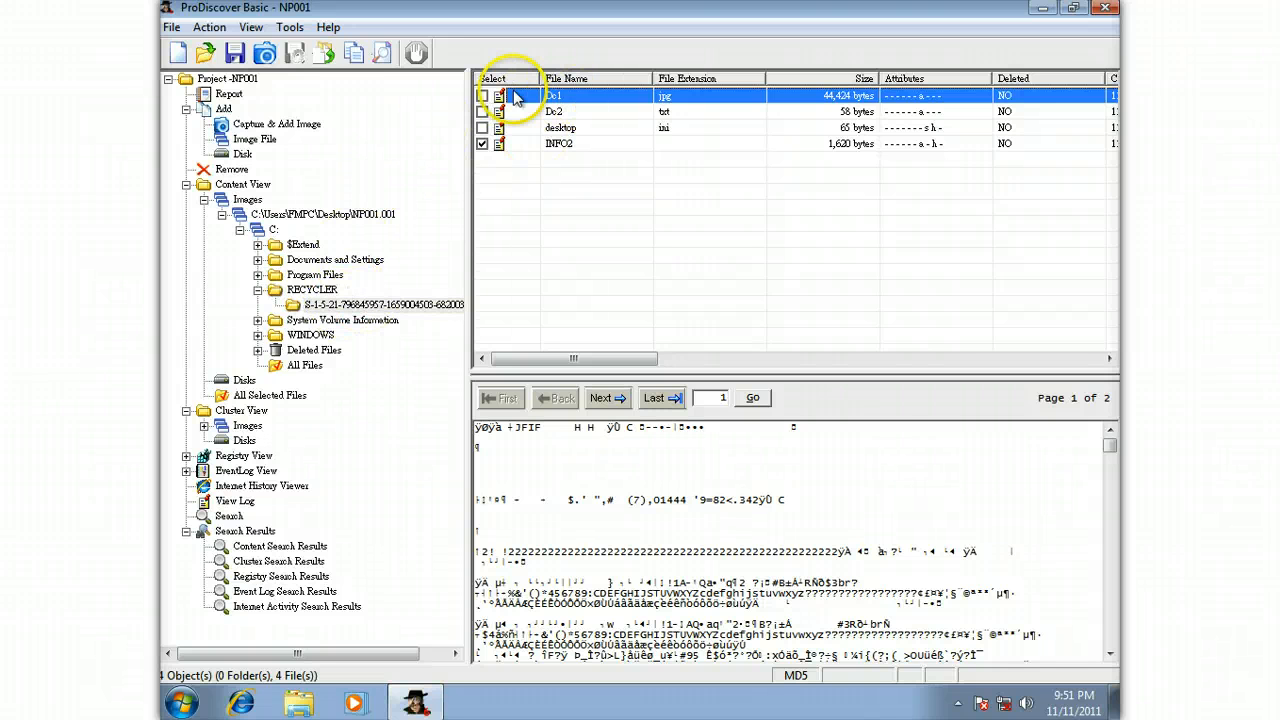
left_click(565, 143)
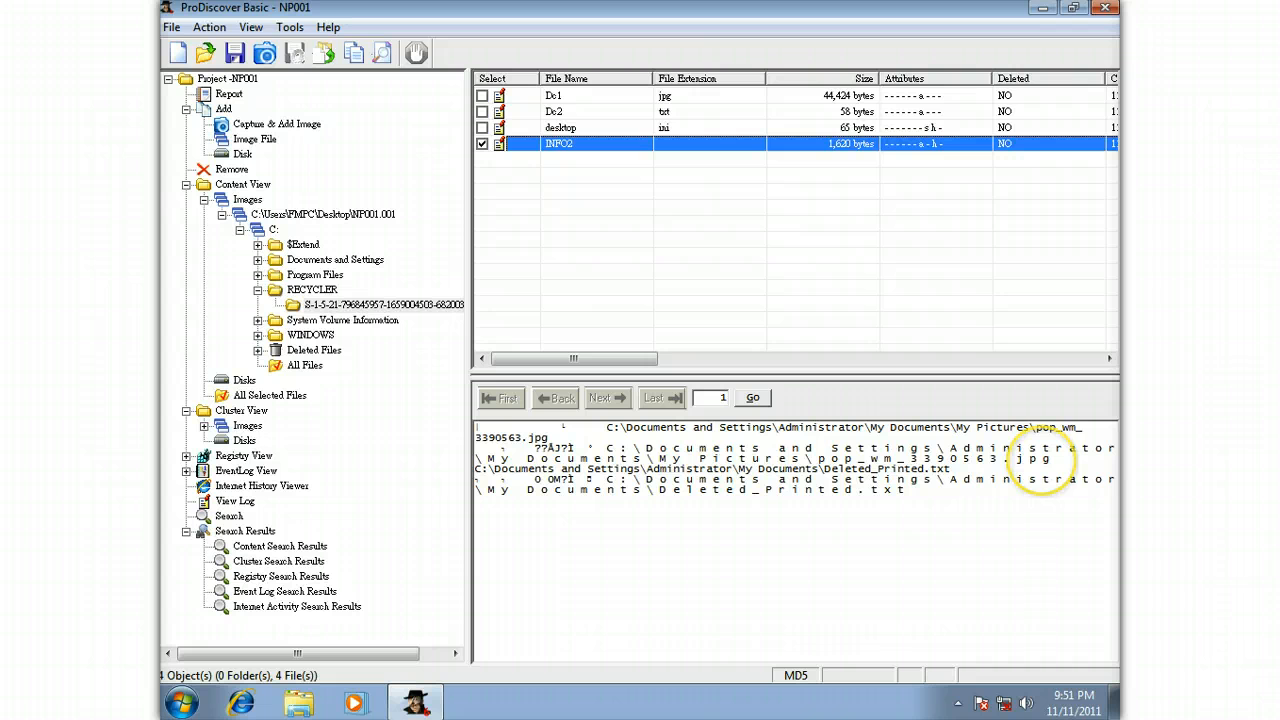
left_click_drag(1050, 459, 815, 459)
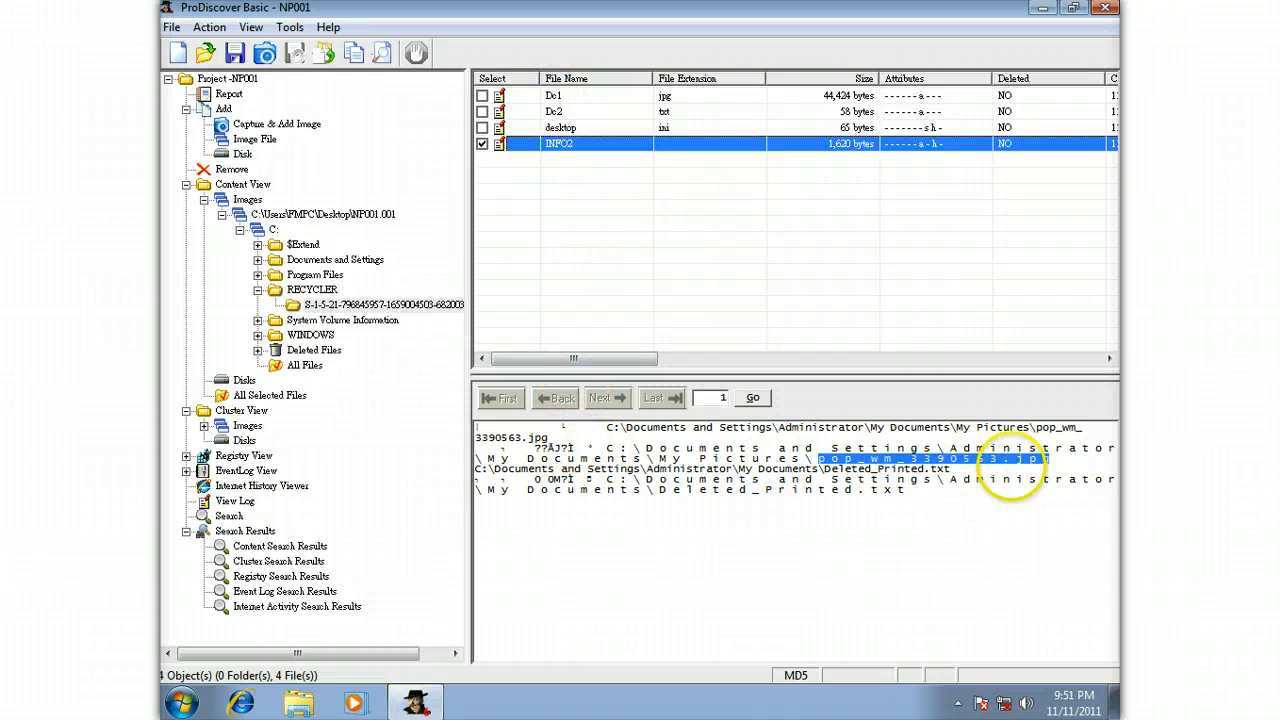
Export the recycled Dc1 JPEG from the image to the Desktop under the name Dc1.
left_click(560, 98)
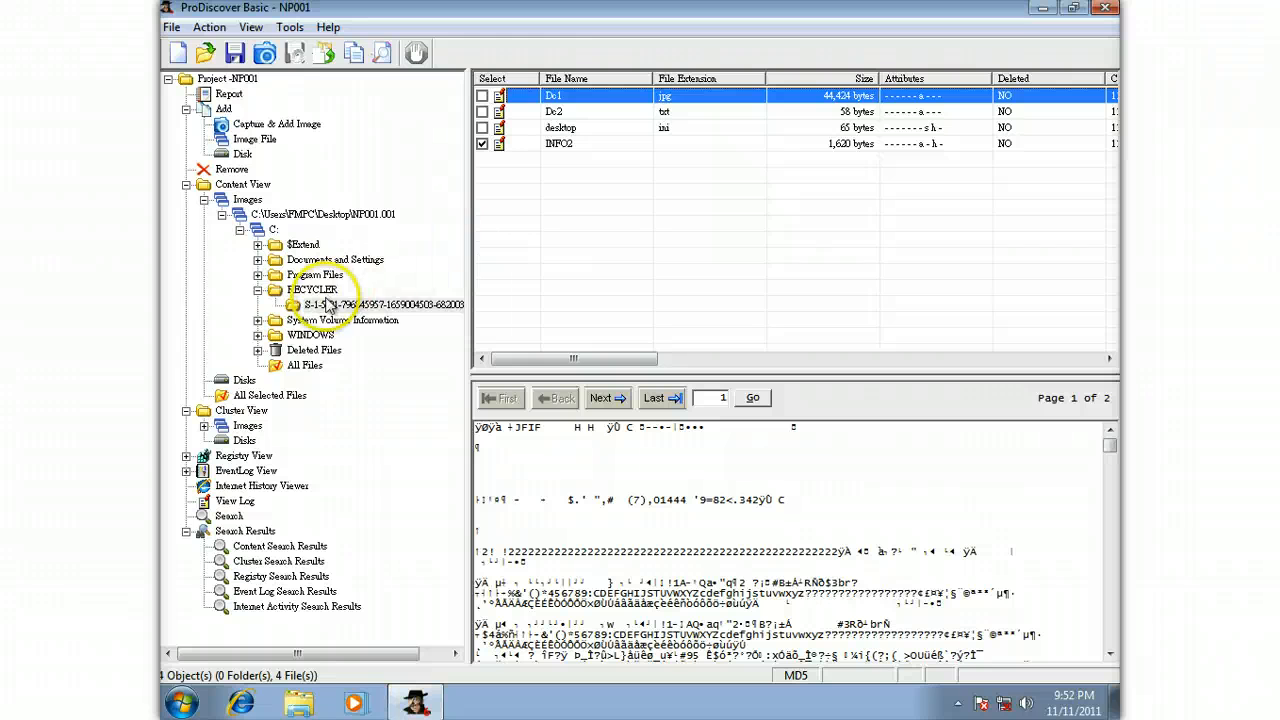
right_click(575, 100)
left_click(567, 145)
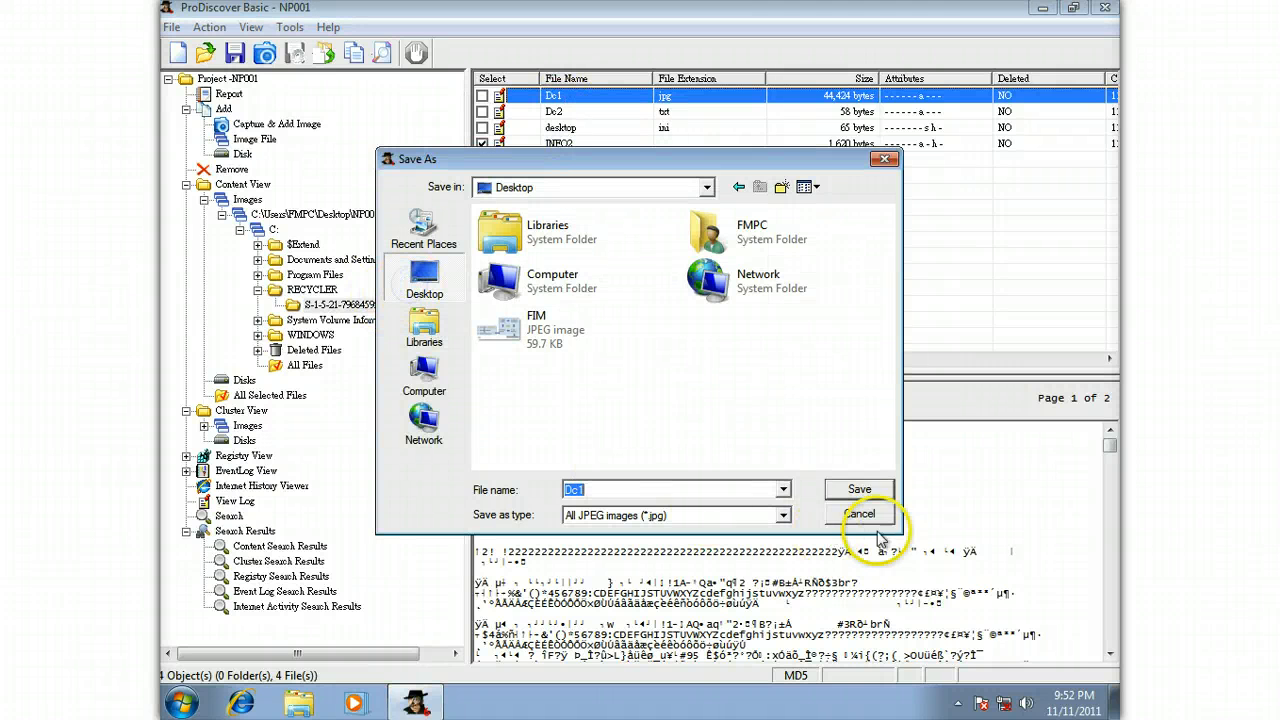
left_click(861, 497)
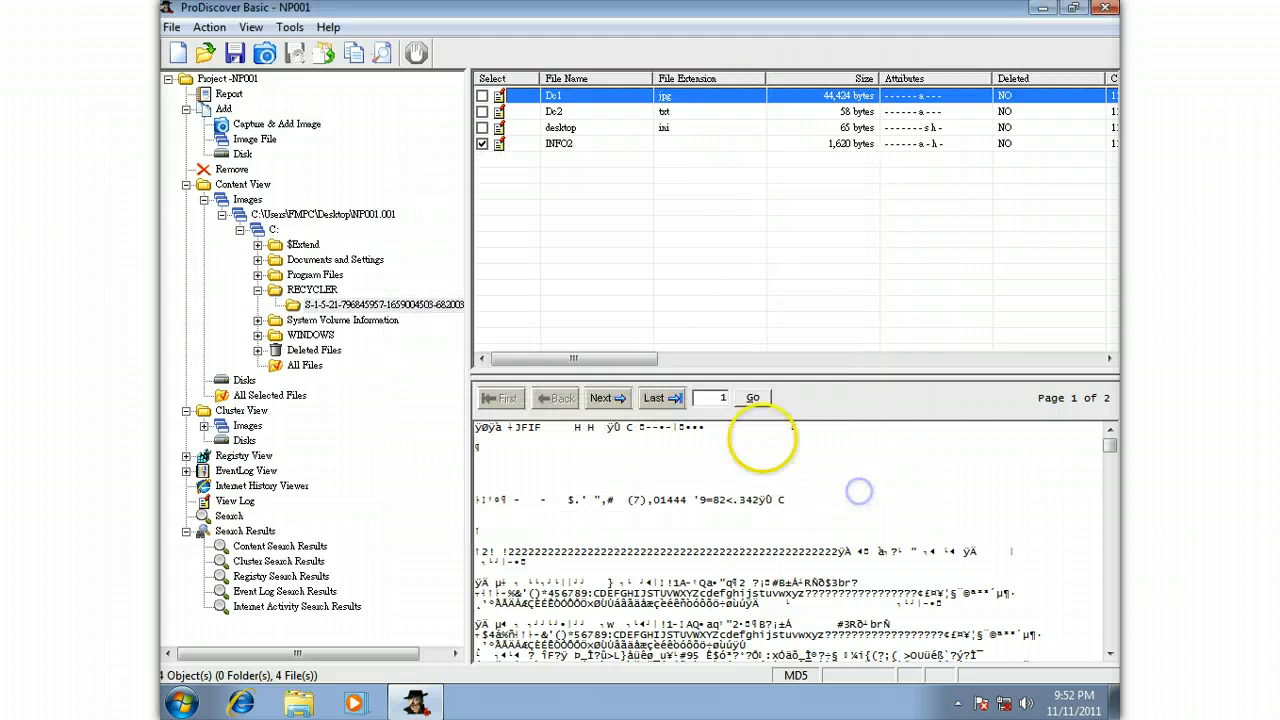
View the exported Dc1 picture from the Windows desktop, close it and return to ProDiscover Basic.
left_click(1047, 12)
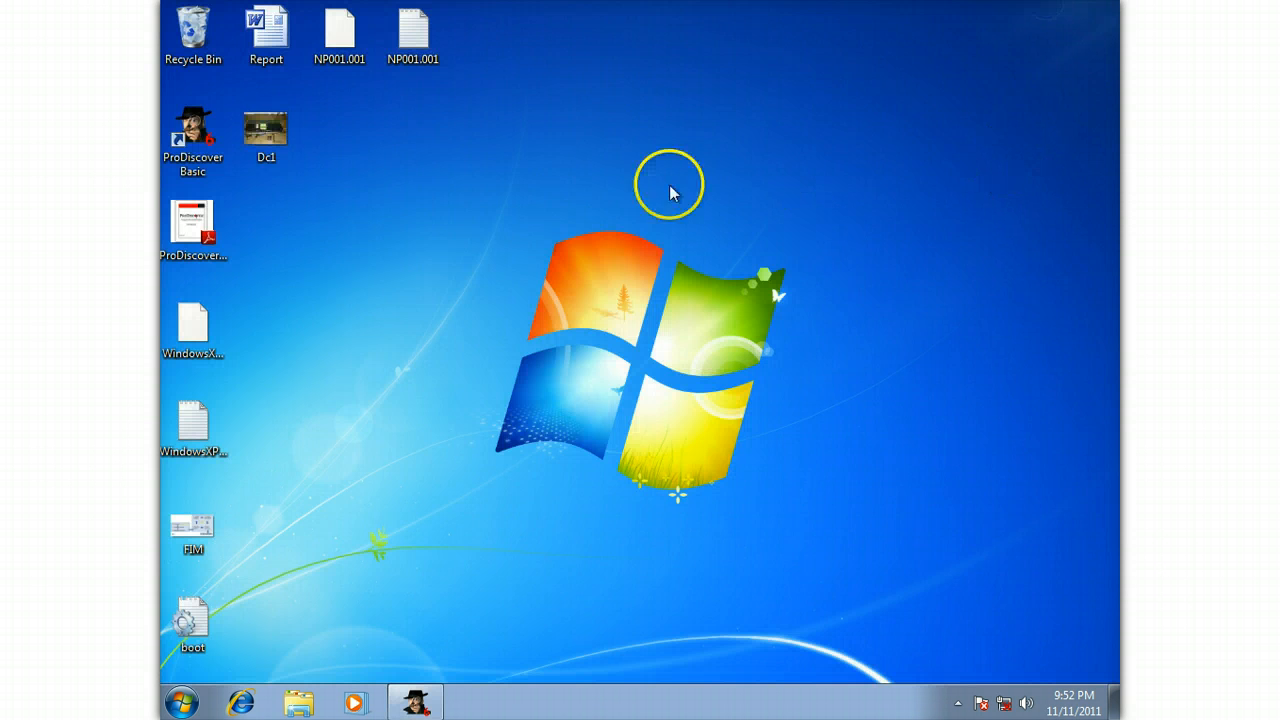
left_click(263, 127)
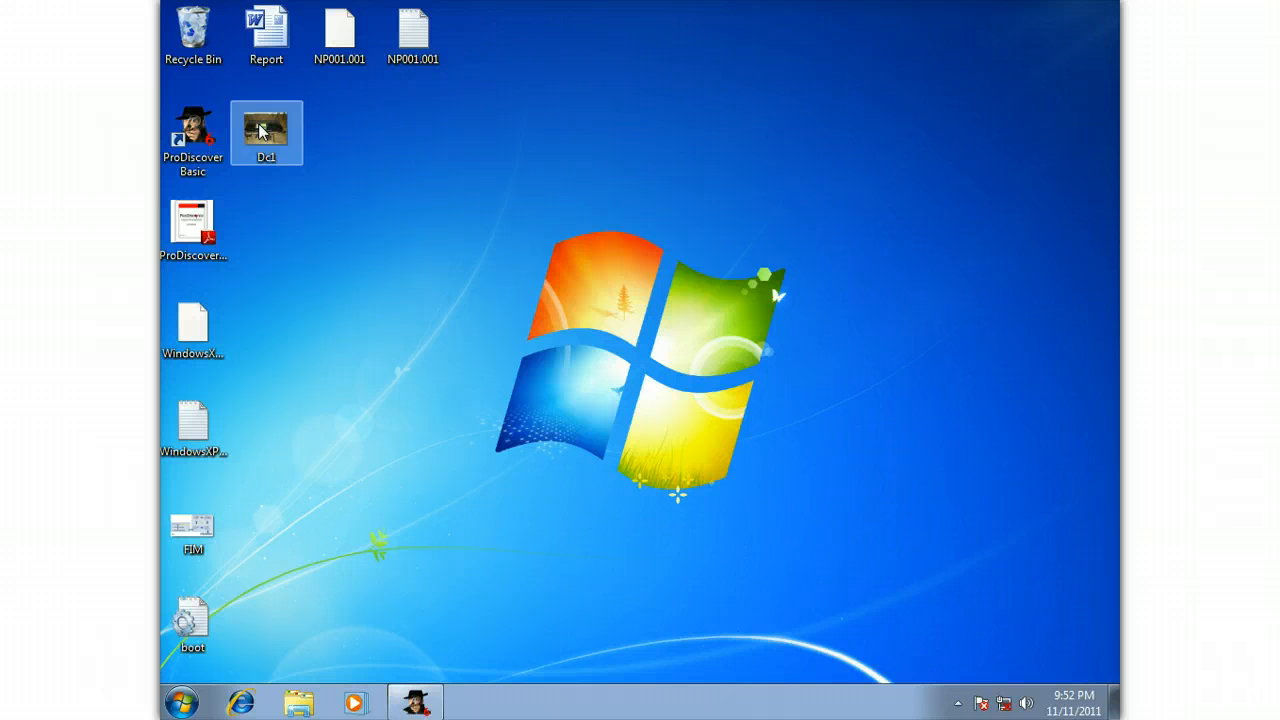
double_click(260, 130)
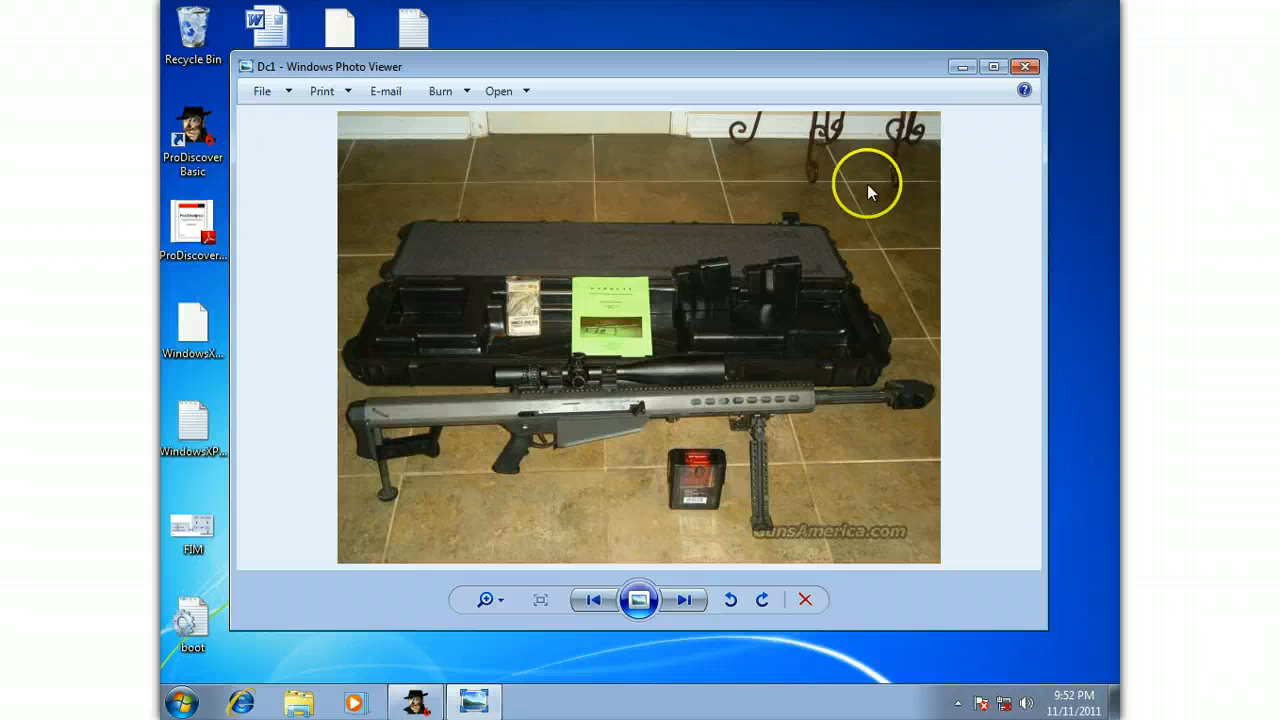
left_click(1025, 67)
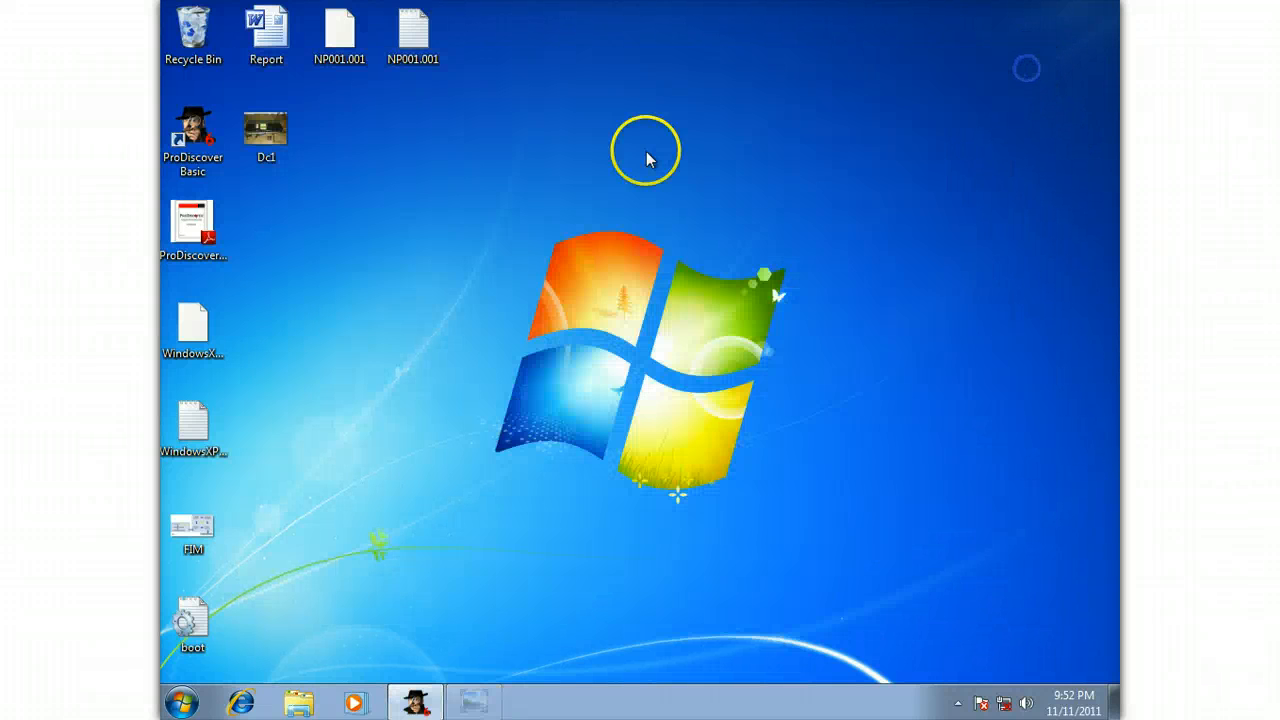
left_click(414, 702)
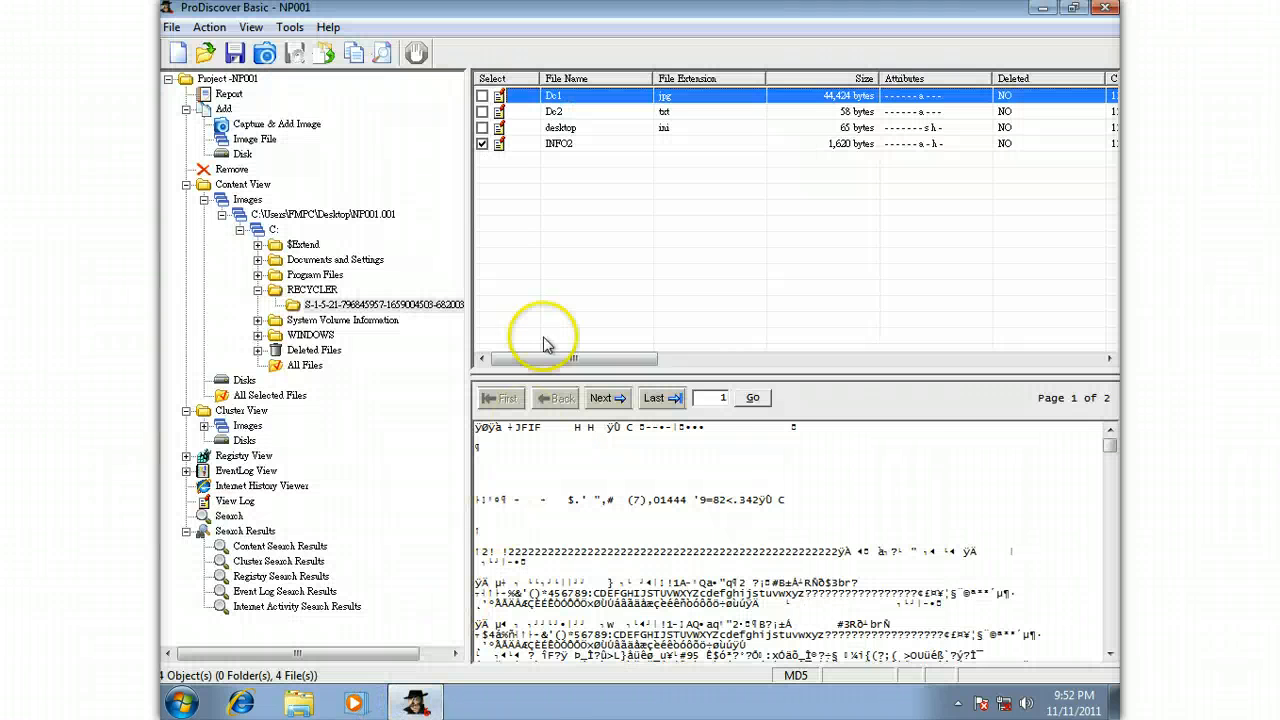
Recheck INFO2, collapse the RECYCLER folder and find the pagefile.sys entry in the evidence report.
left_click(586, 148)
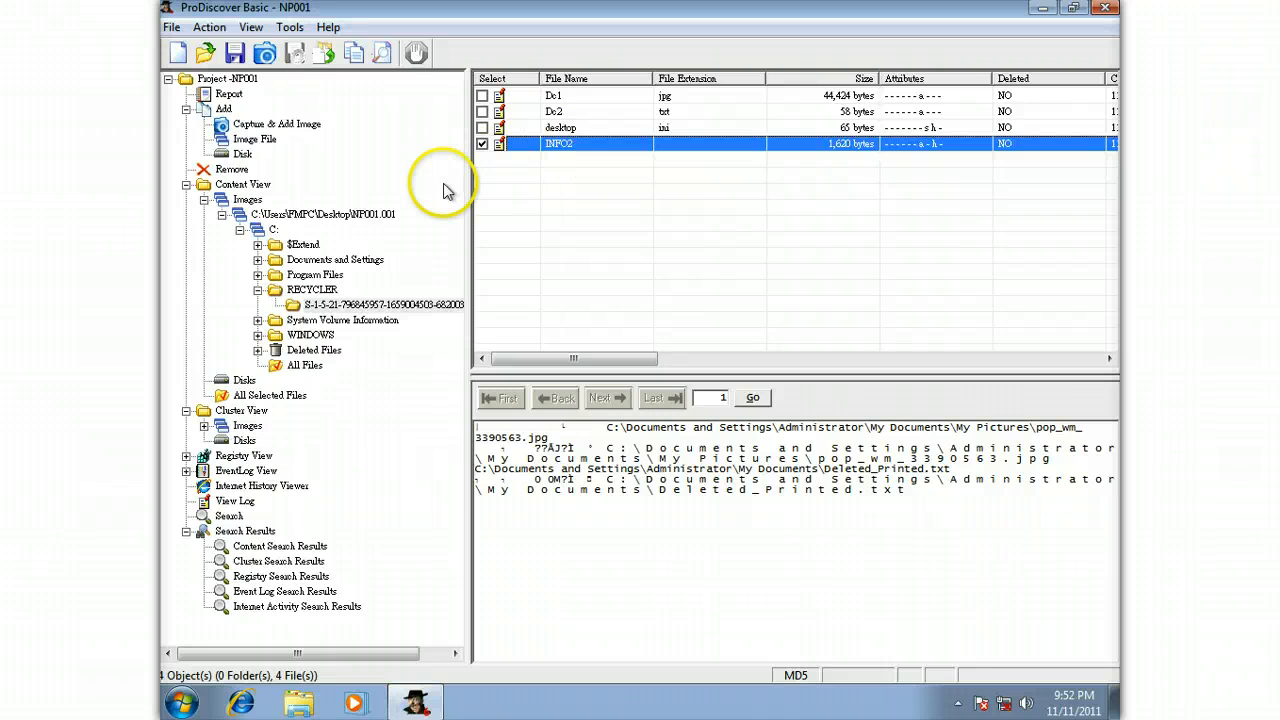
left_click(259, 290)
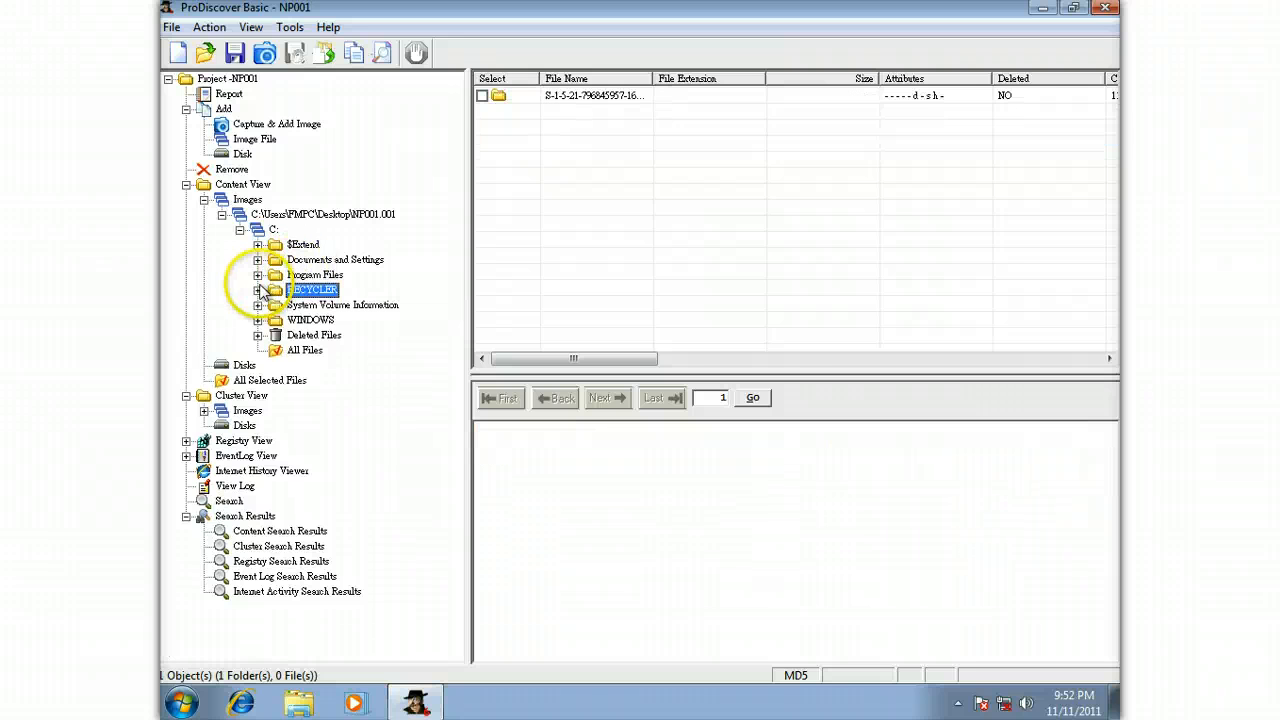
left_click(228, 94)
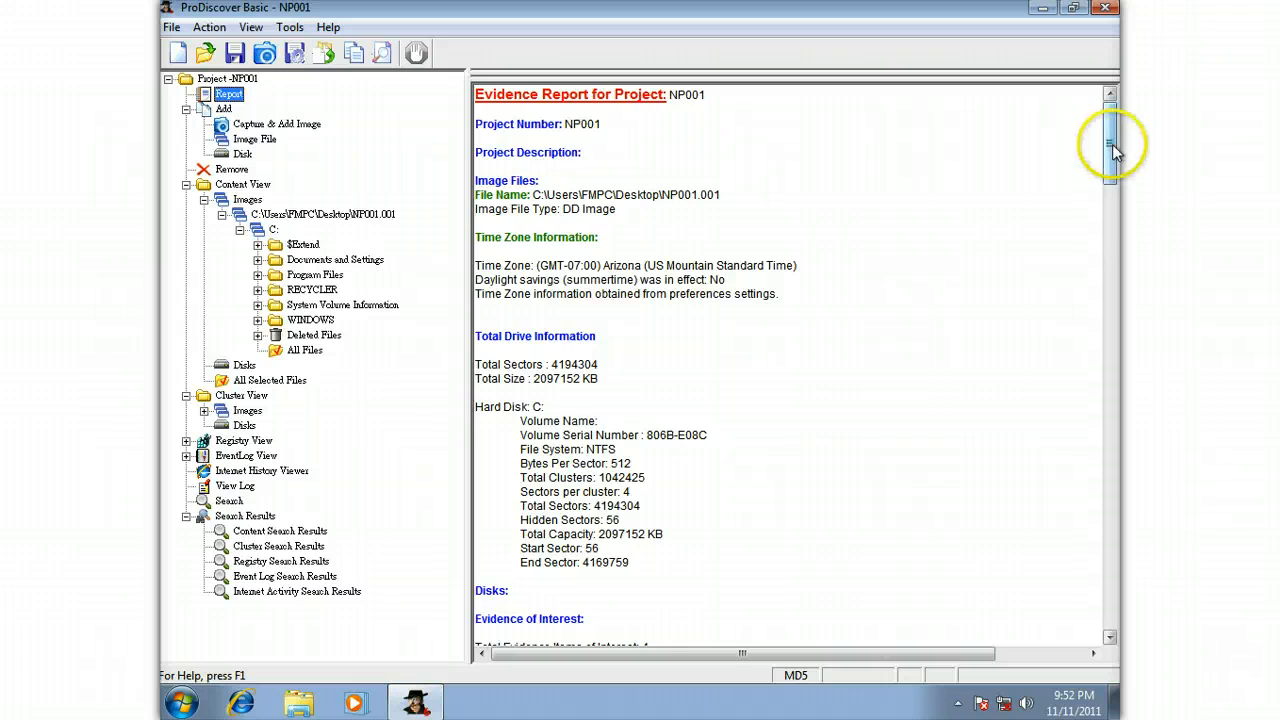
left_click_drag(1117, 134, 1090, 305)
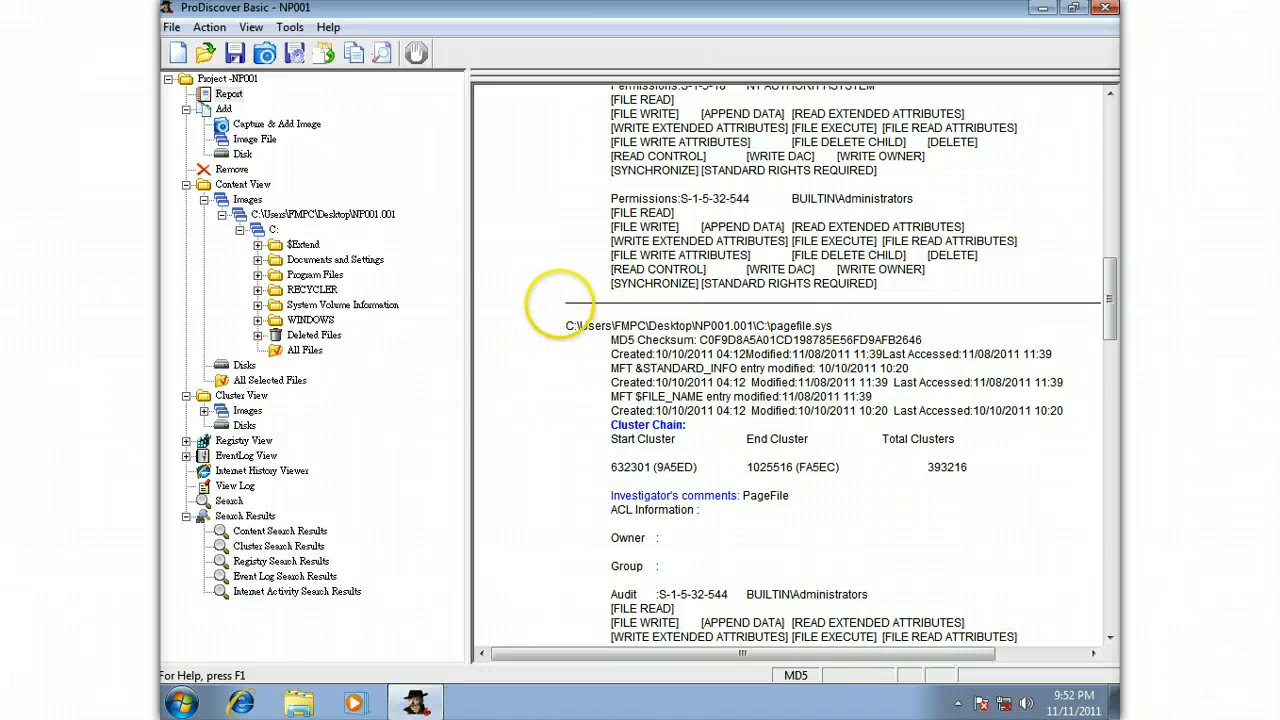
View the contents of pagefile.sys in the root of the image's C: volume.
left_click(270, 230)
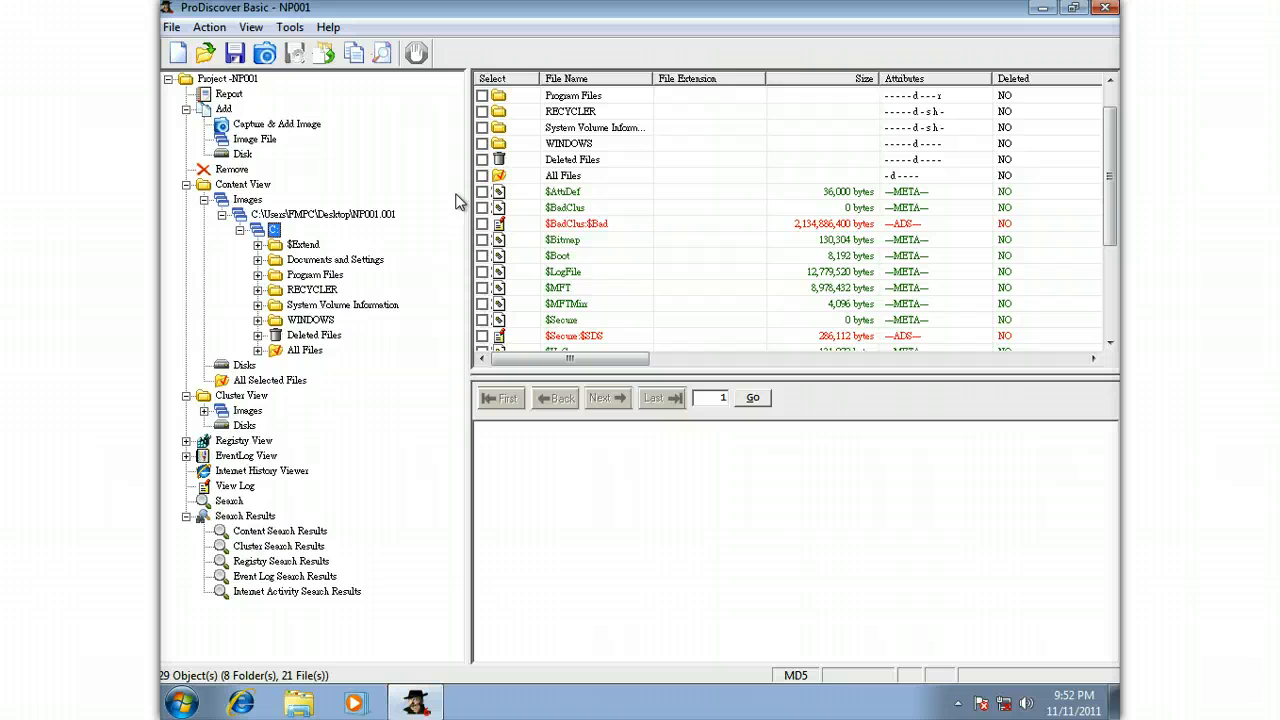
left_click_drag(1108, 170, 1095, 256)
left_click(607, 332)
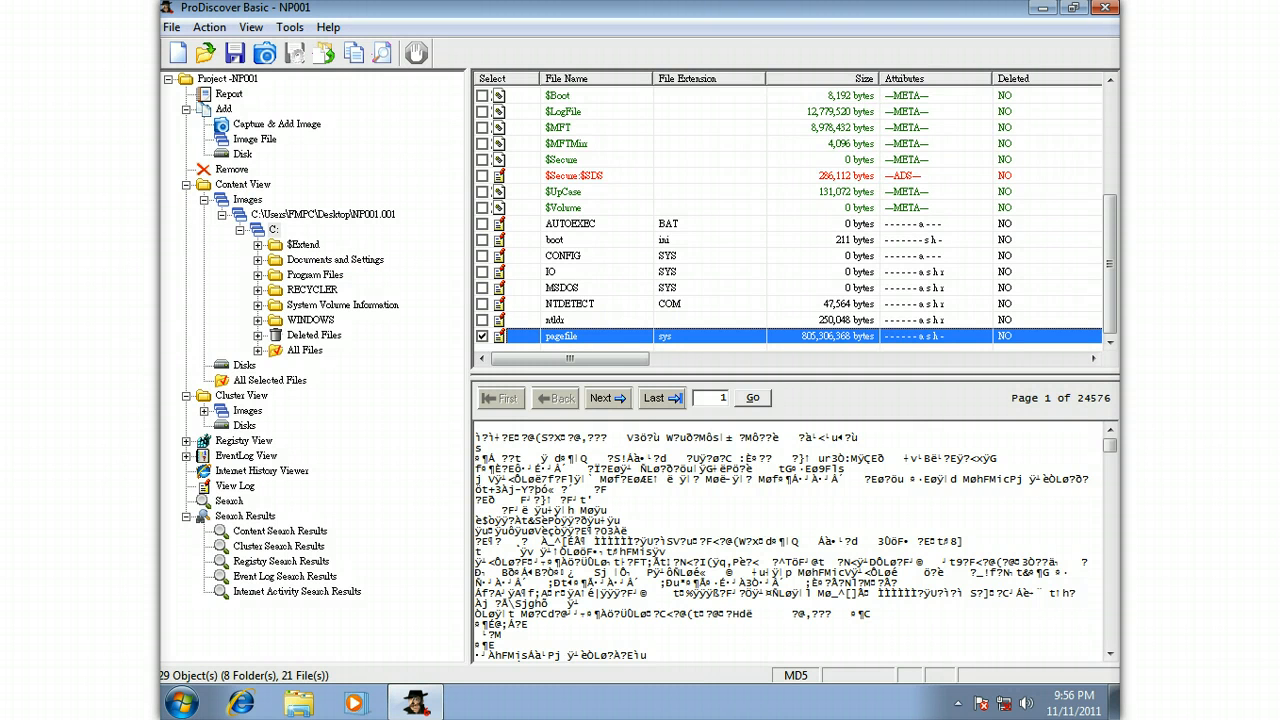
Find the evidence report entry carrying the investigator's comment "LNK File".
left_click(210, 96)
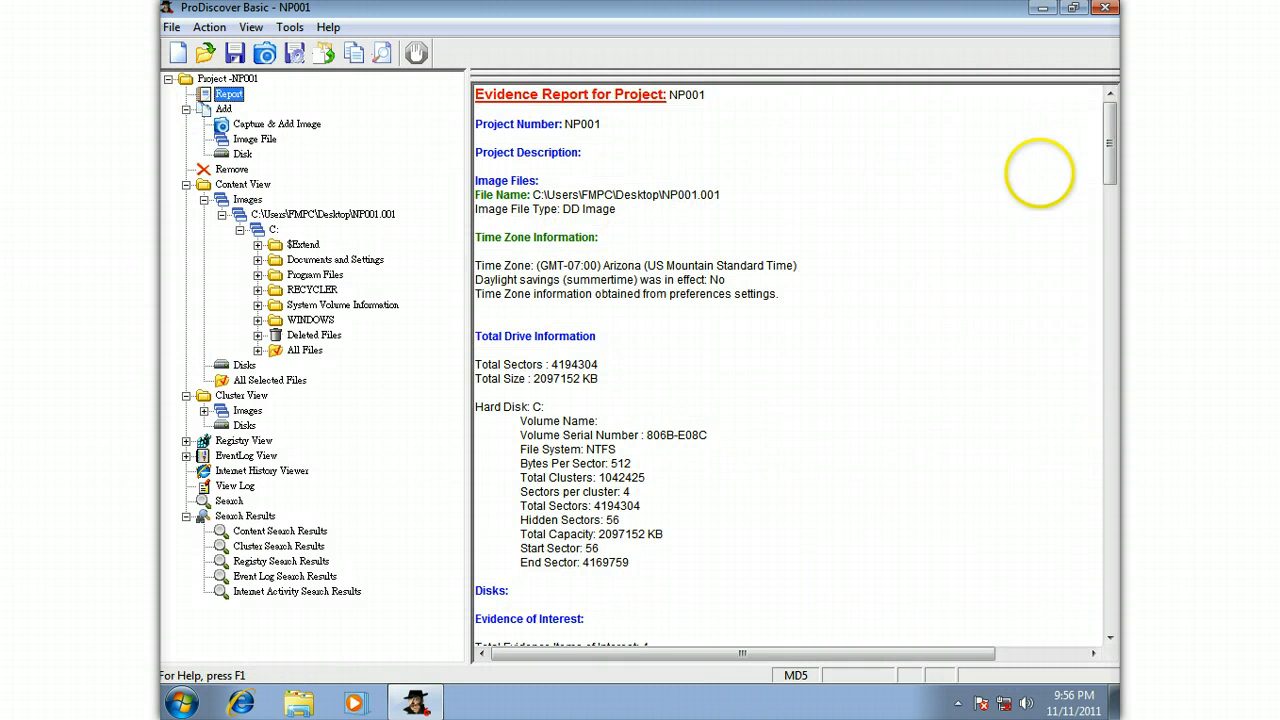
left_click_drag(1100, 145, 1092, 383)
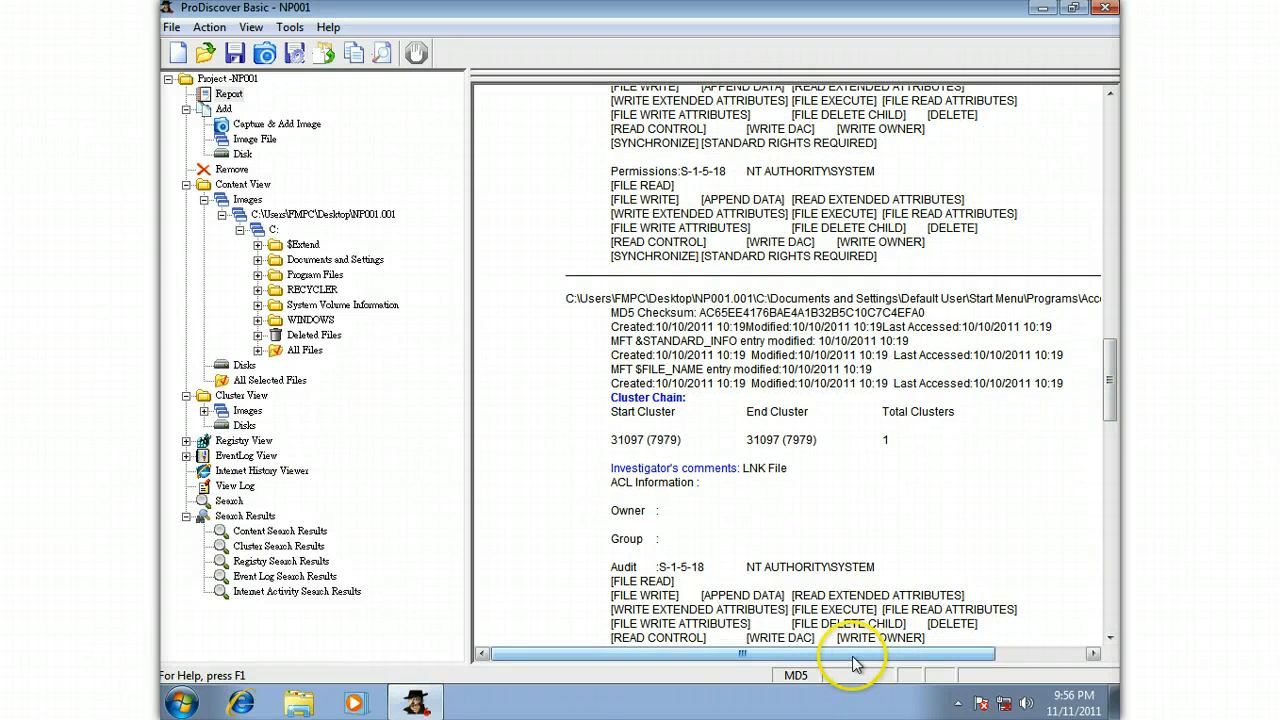
mouse_move(855, 658)
left_mouse_down()
mouse_move(990, 658)
mouse_move(846, 652)
left_mouse_up()
List all files on the image's C: volume and view the contents of the Notepad.lnk file.
left_click(305, 349)
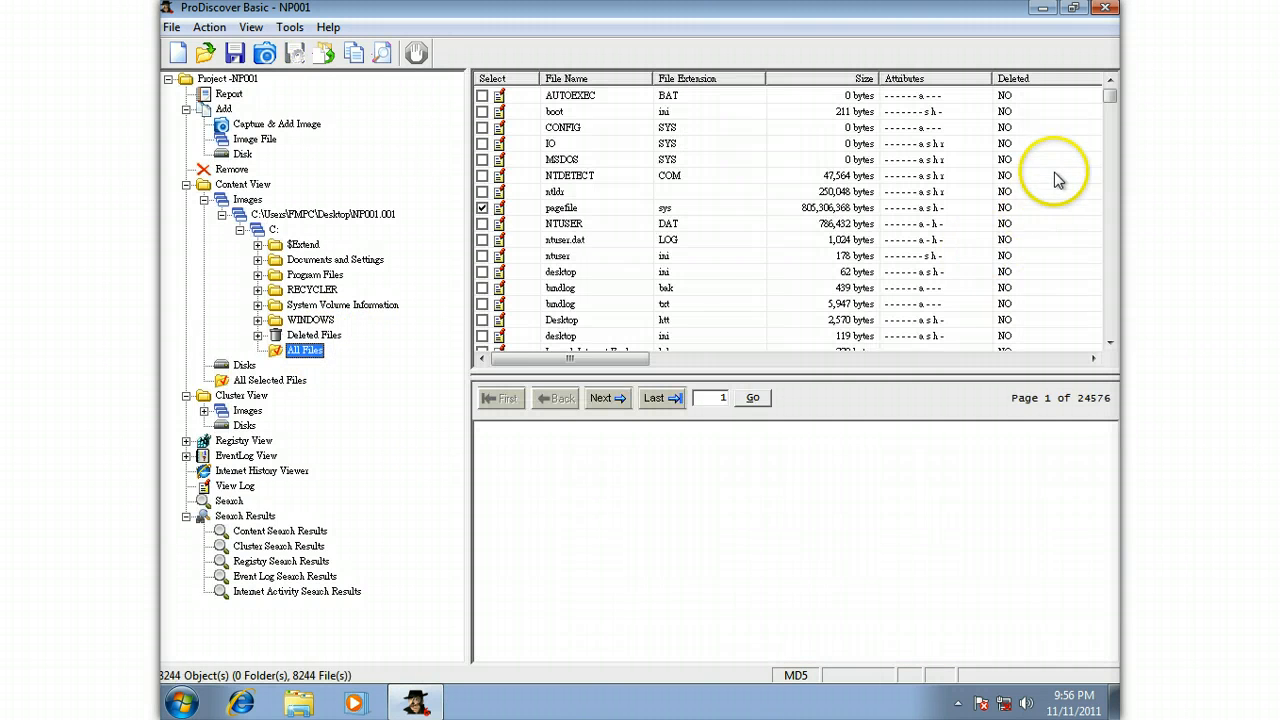
left_click_drag(1108, 103, 1108, 110)
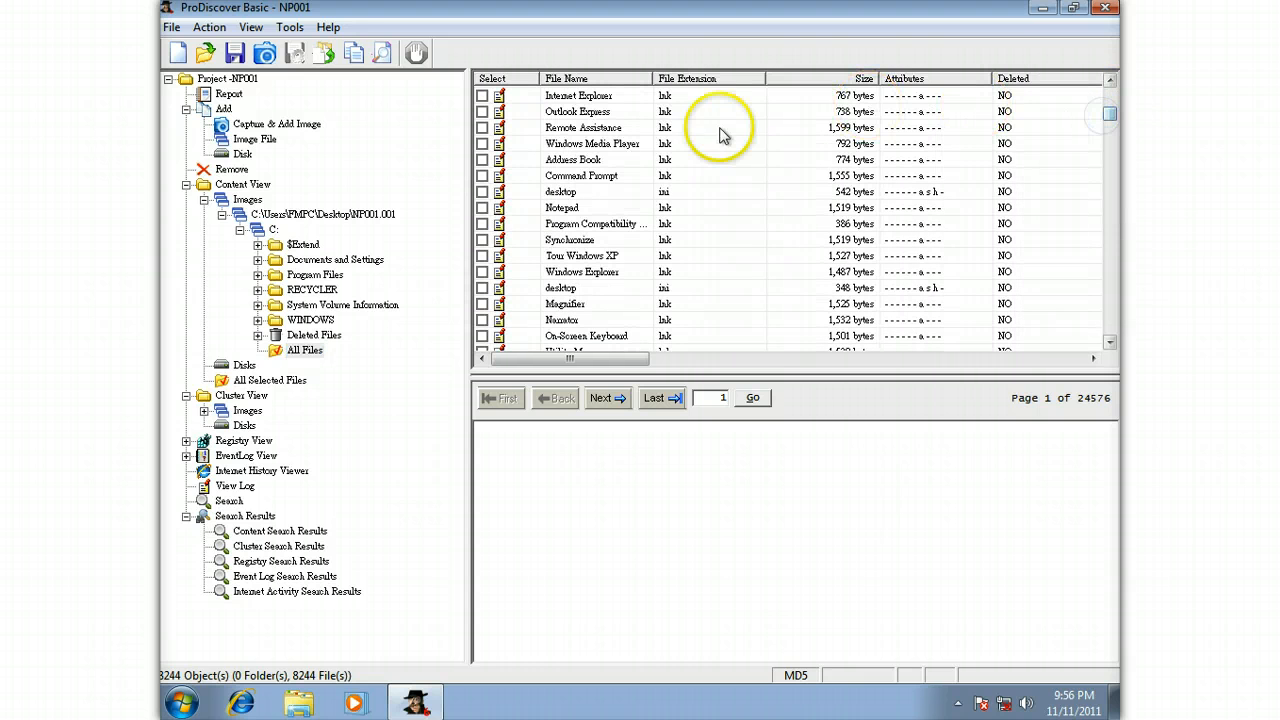
left_click(694, 207)
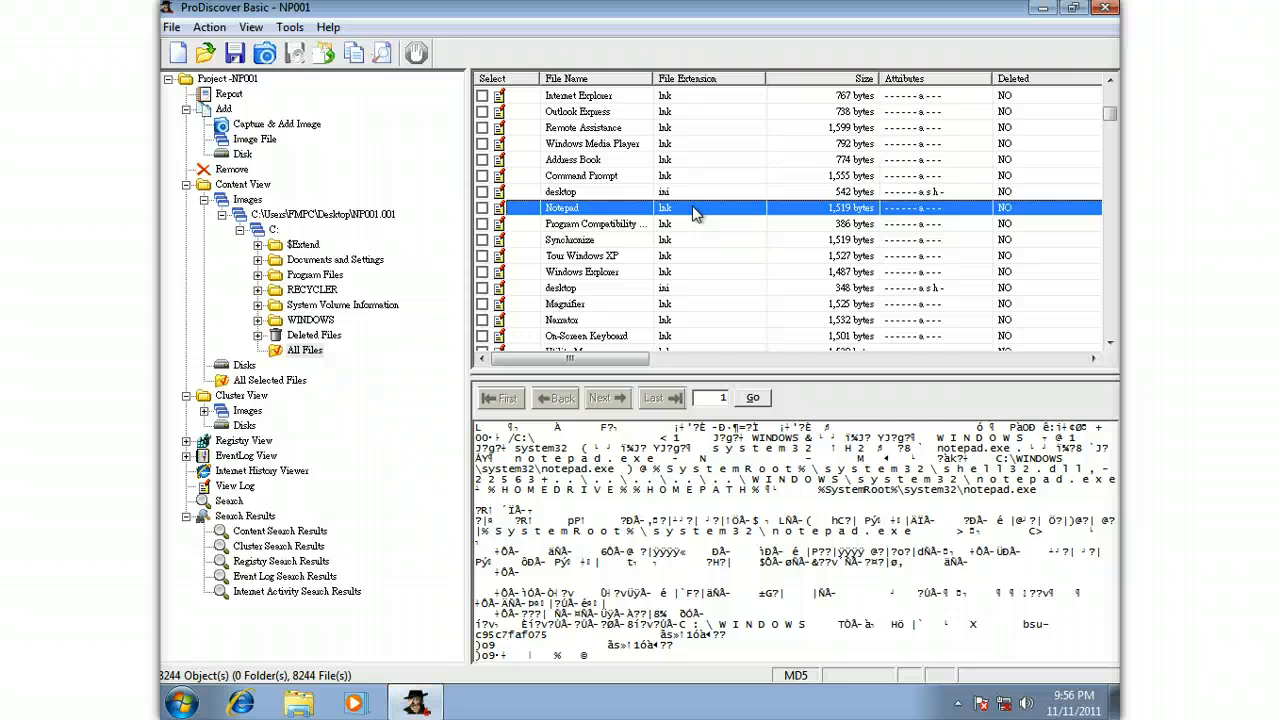
Switch to the Windows desktop and show the properties of the ProDiscover Basic shortcut.
left_click(1040, 12)
left_click(180, 130)
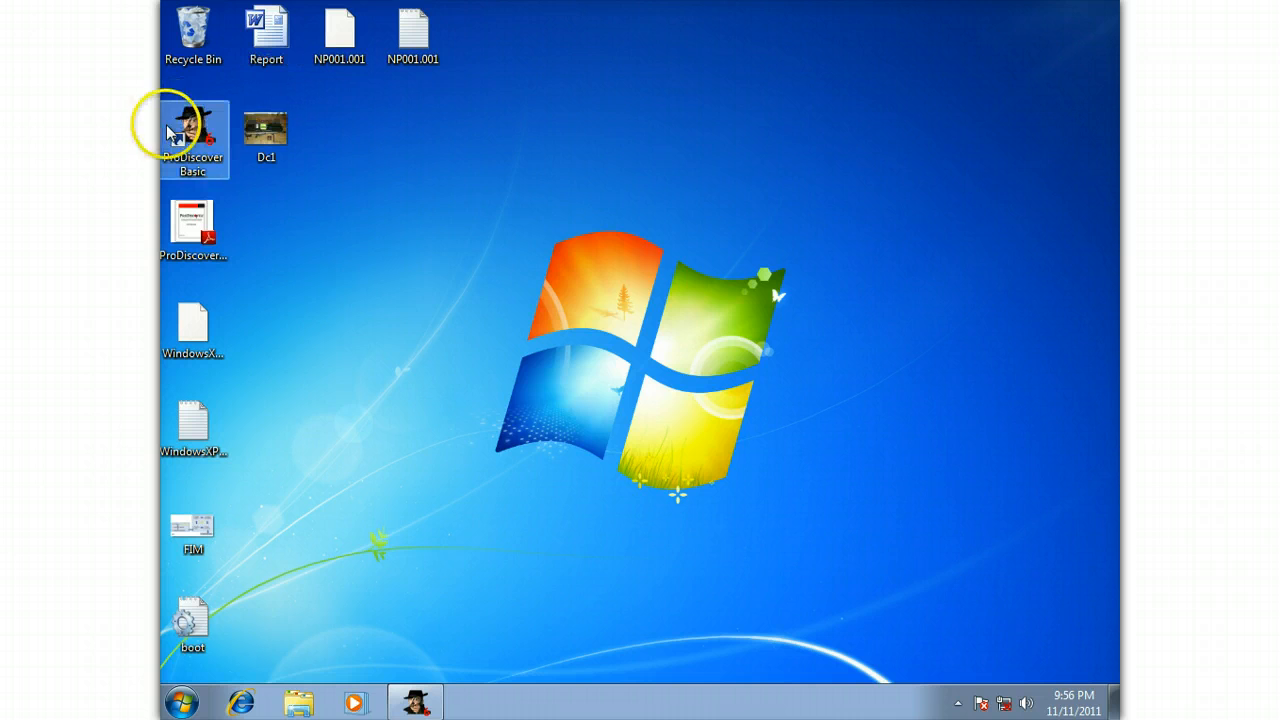
right_click(188, 128)
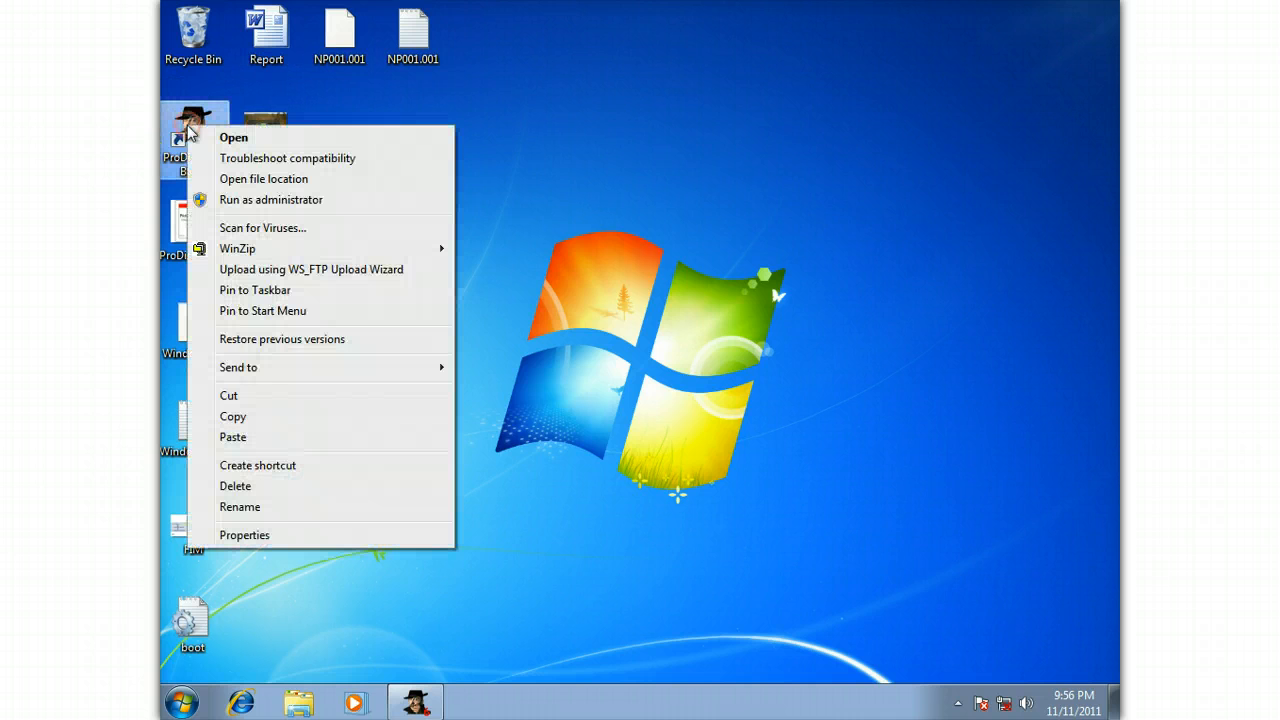
left_click(276, 536)
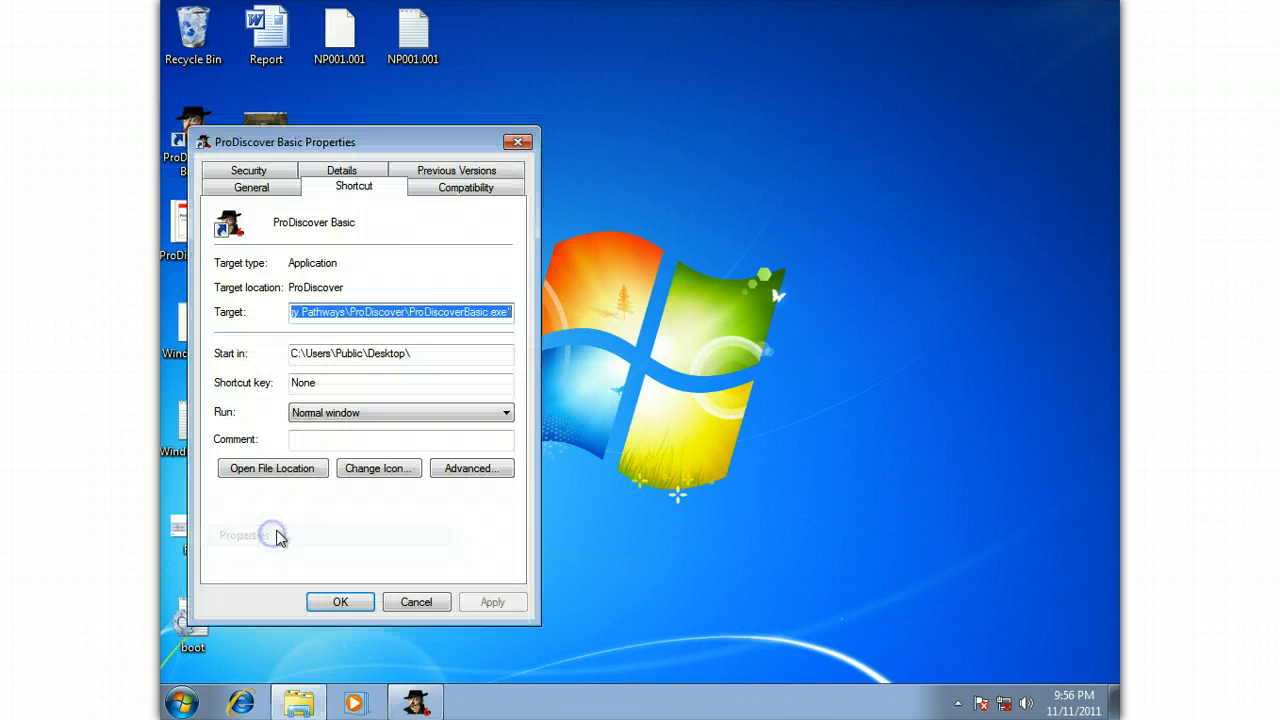
left_click_drag(460, 138, 596, 86)
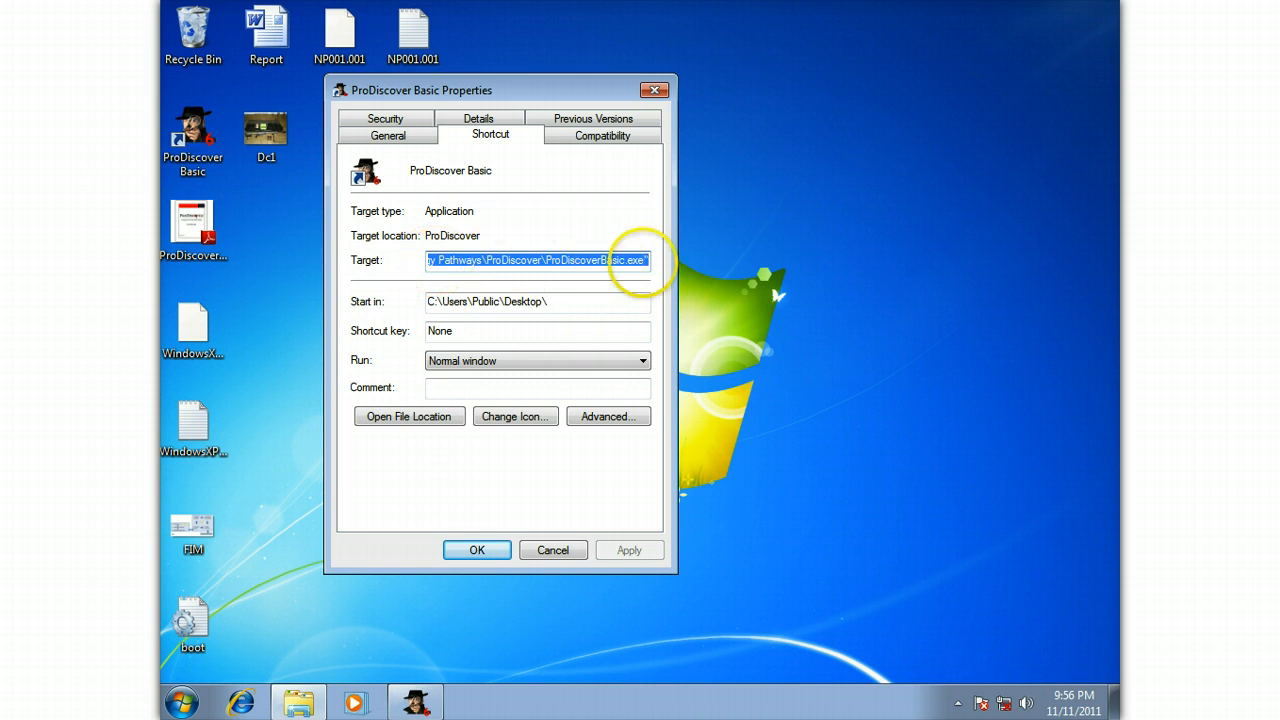
Examine the shortcut's target path from its beginning and dismiss the properties without making changes.
left_click(433, 260)
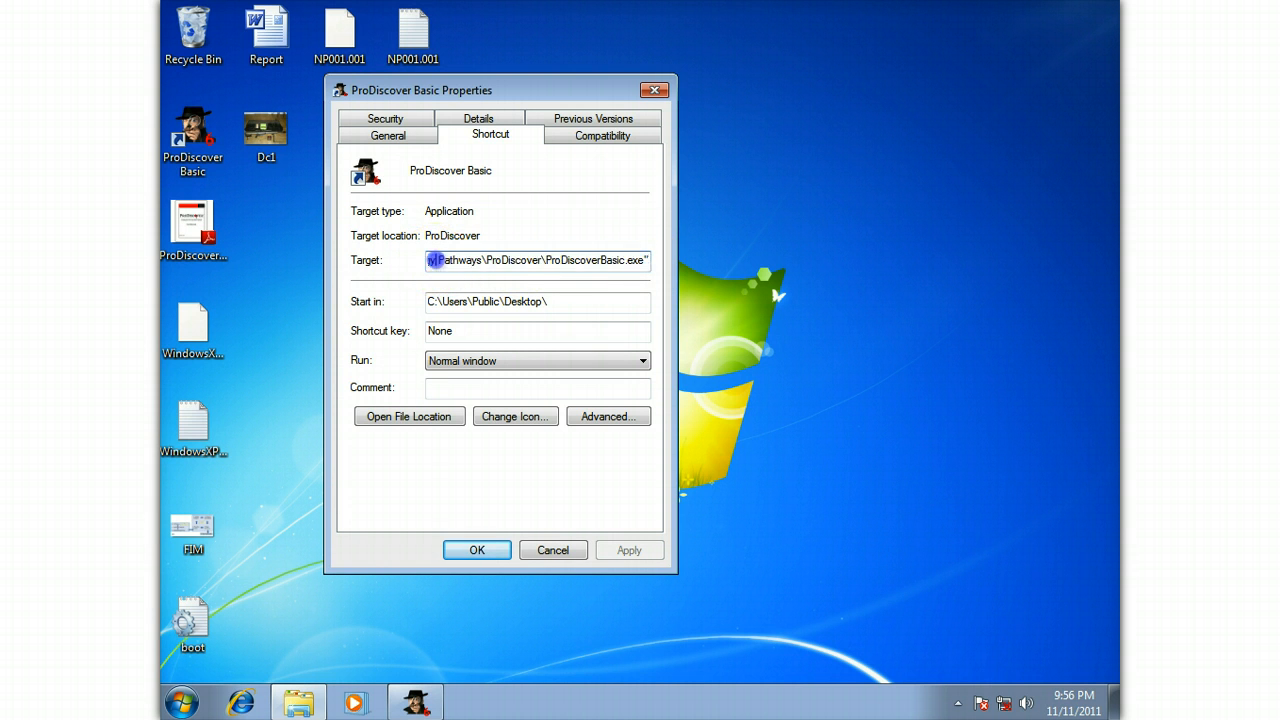
key("Left")
key("Left")
key("Left")
key("Left")
key("Left")
key("Left")
key("Left")
key("Left")
key("Left")
key("Left")
key("Left")
key("Left")
key("Left")
key("Left")
key("Left")
key("Left")
key("Left")
key("Left")
key("Left")
key("Left")
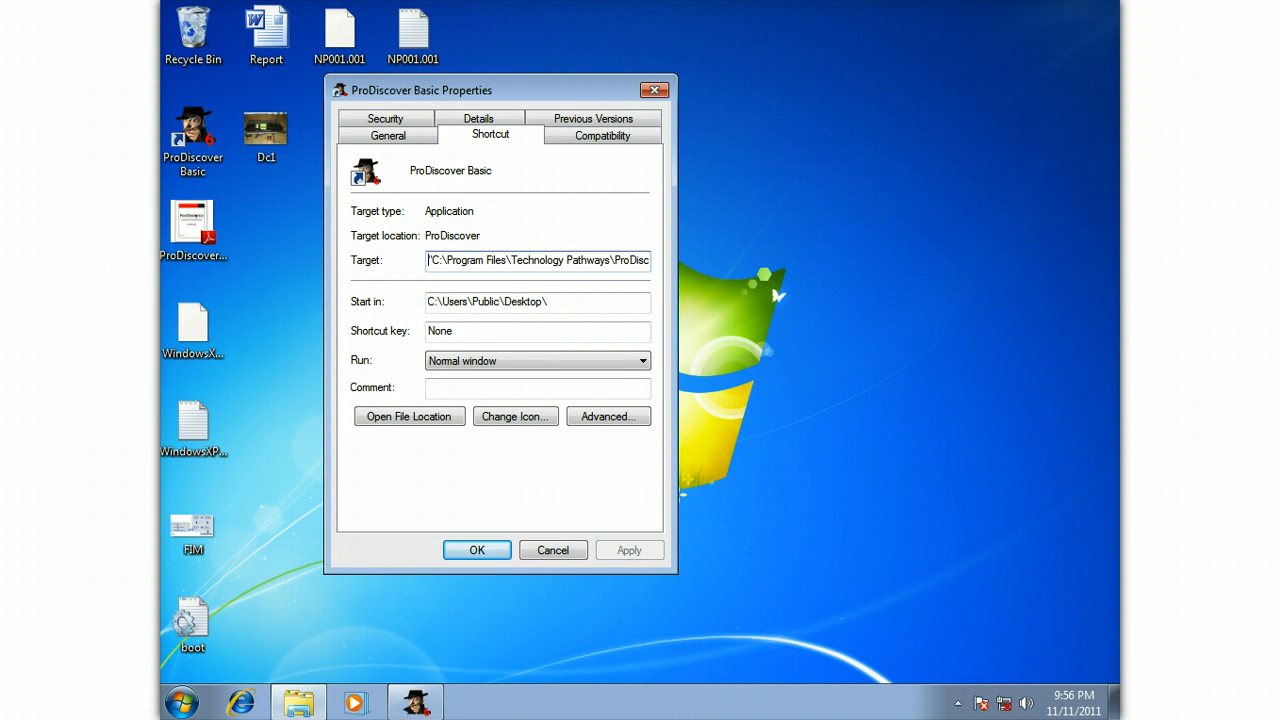
left_click(552, 550)
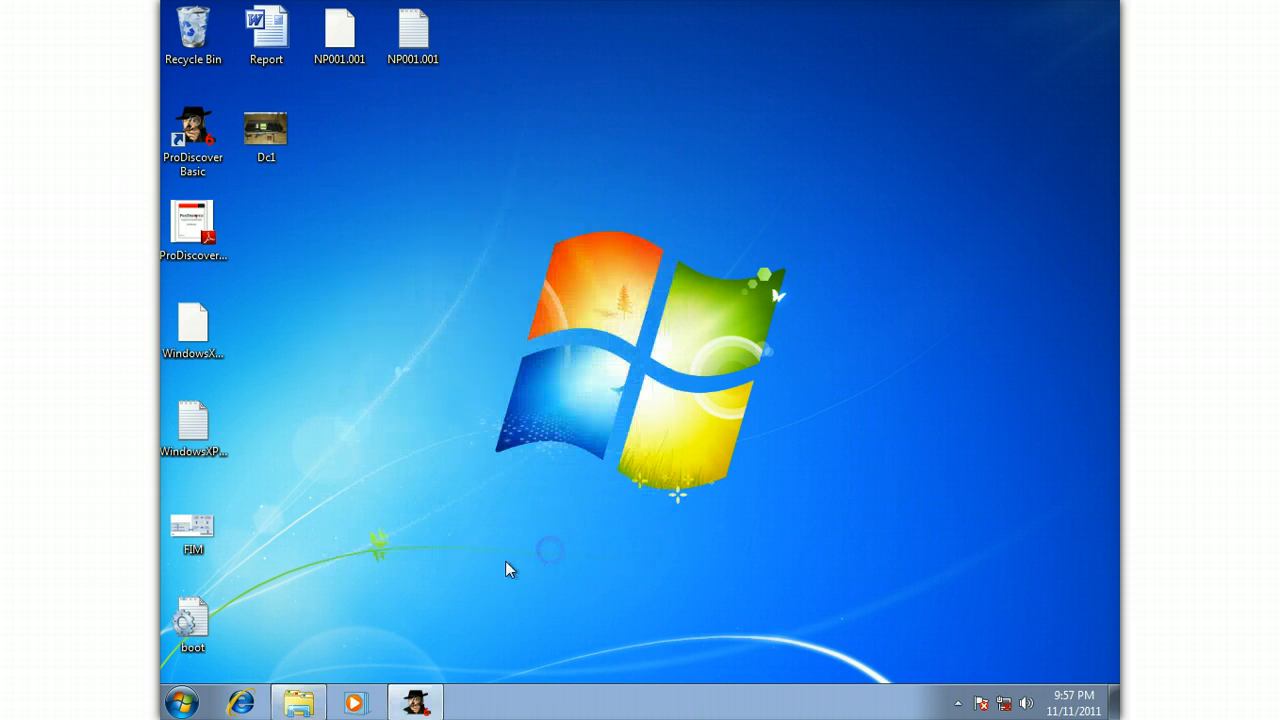
Return to ProDiscover Basic and examine the target path in Notepad.lnk, highlighting the full path, its drive letter and the executable name.
left_click(412, 703)
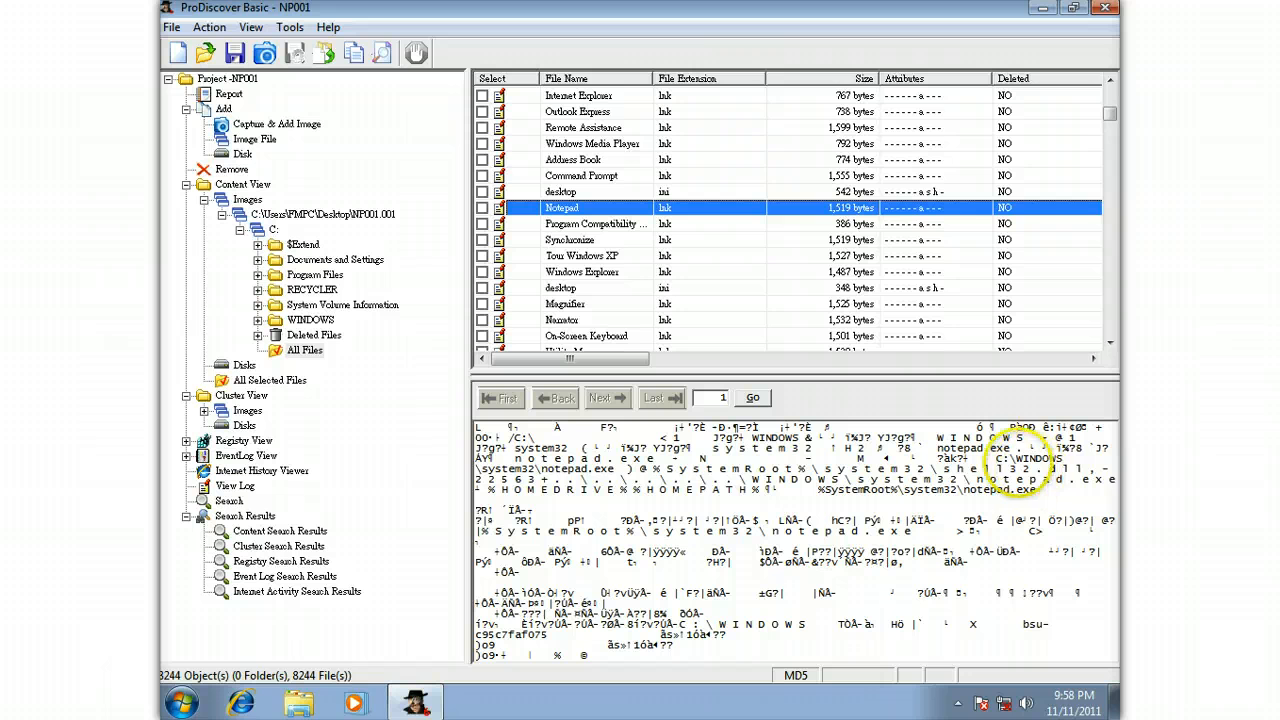
left_click_drag(998, 458, 622, 470)
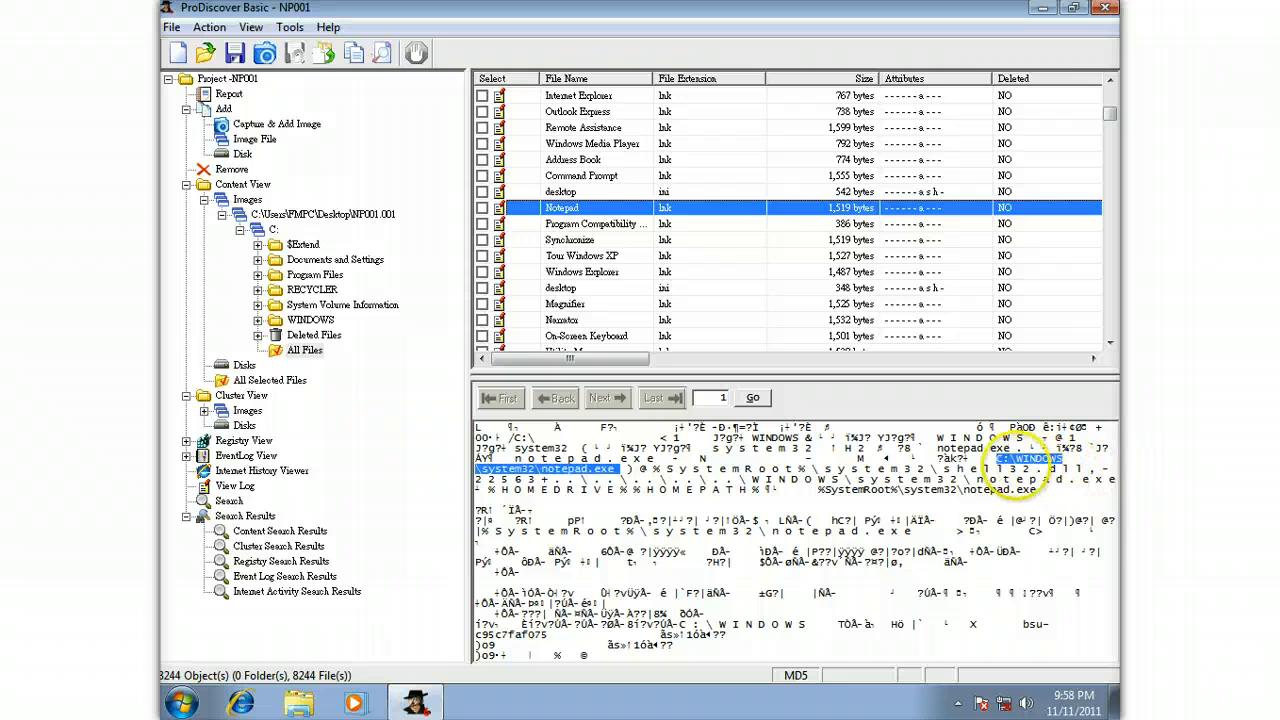
left_click(1001, 458)
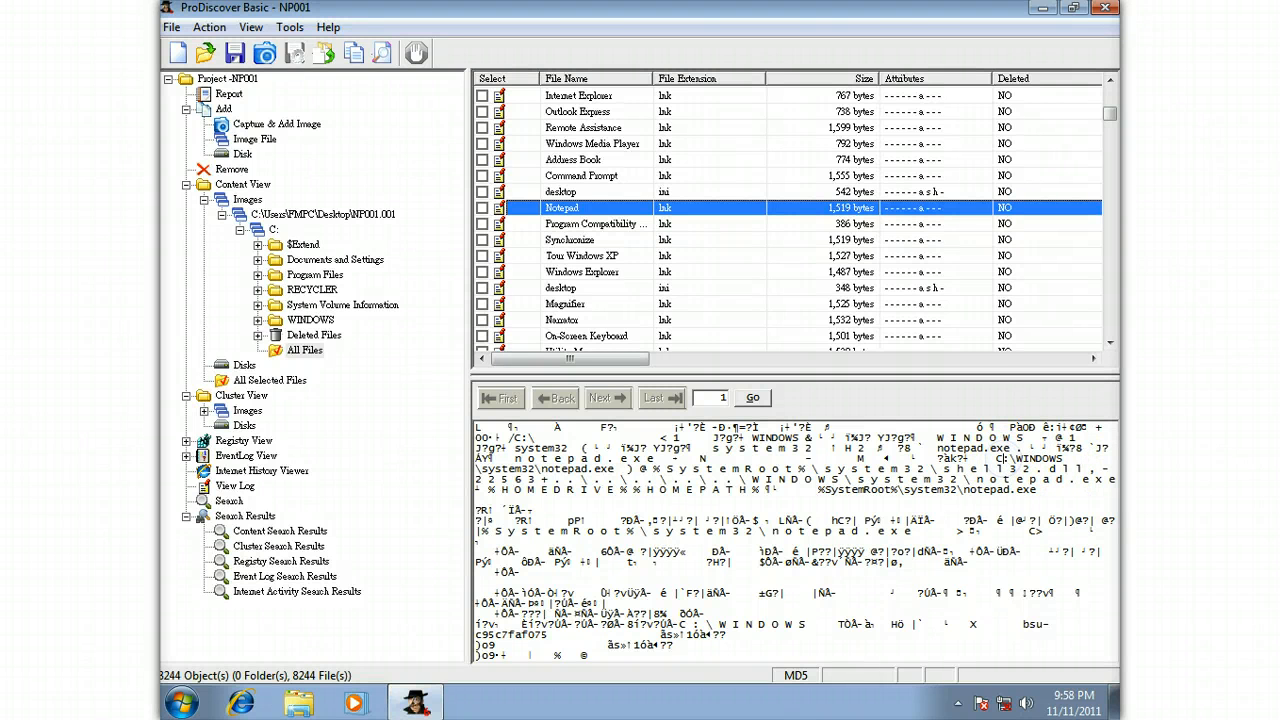
left_click_drag(1006, 457, 996, 457)
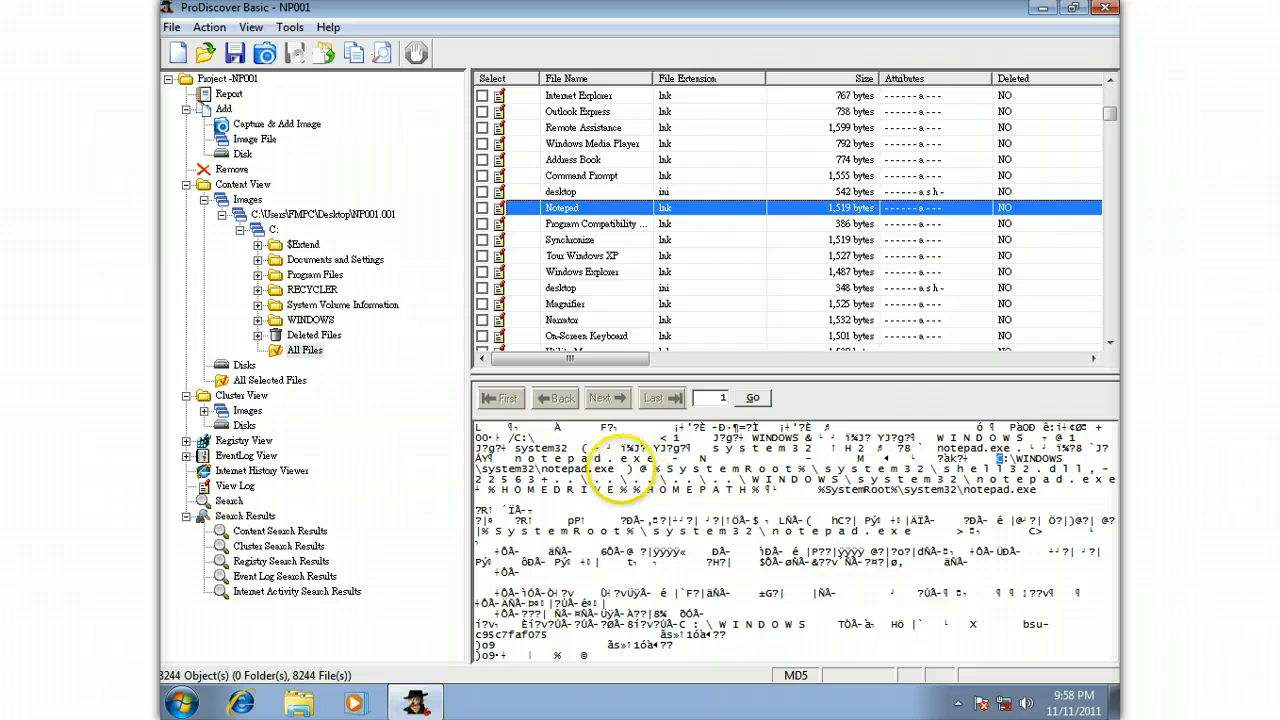
left_click_drag(614, 468, 541, 468)
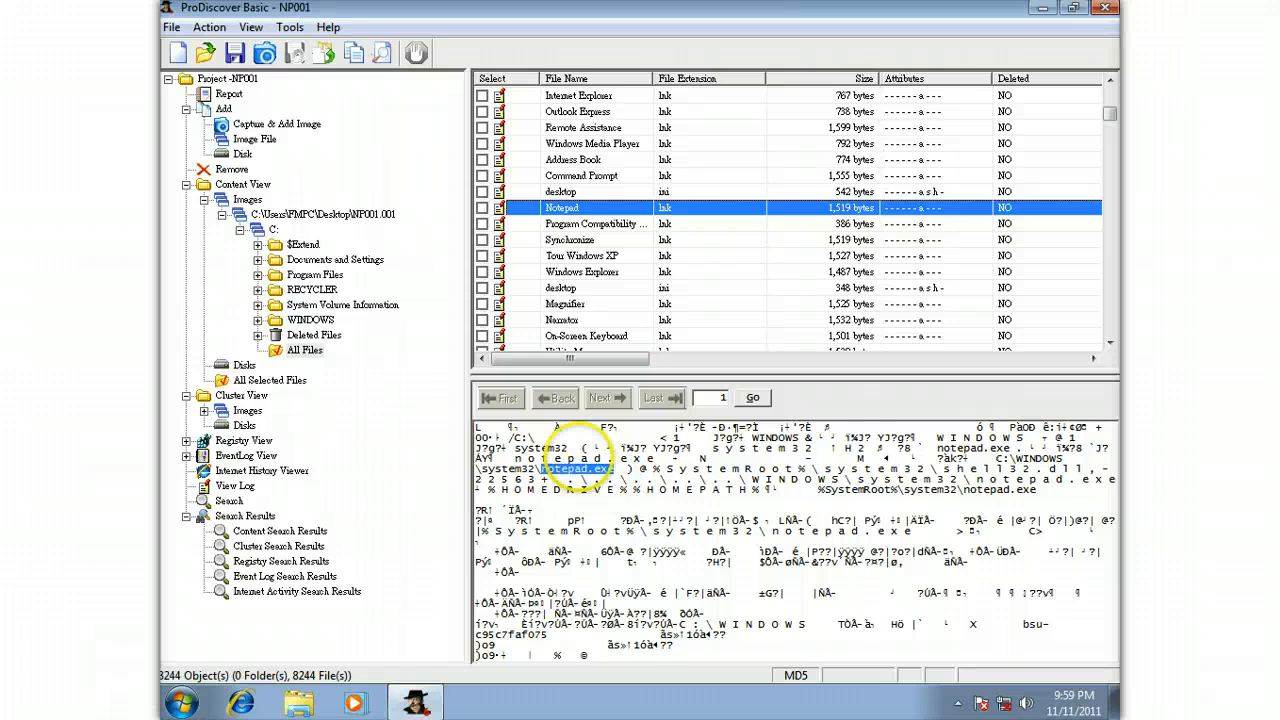
Find the evidence report entry commented "SPOOL" and list the files in the image's WINDOWS\system32\spool\PRINTERS folder.
left_click(234, 96)
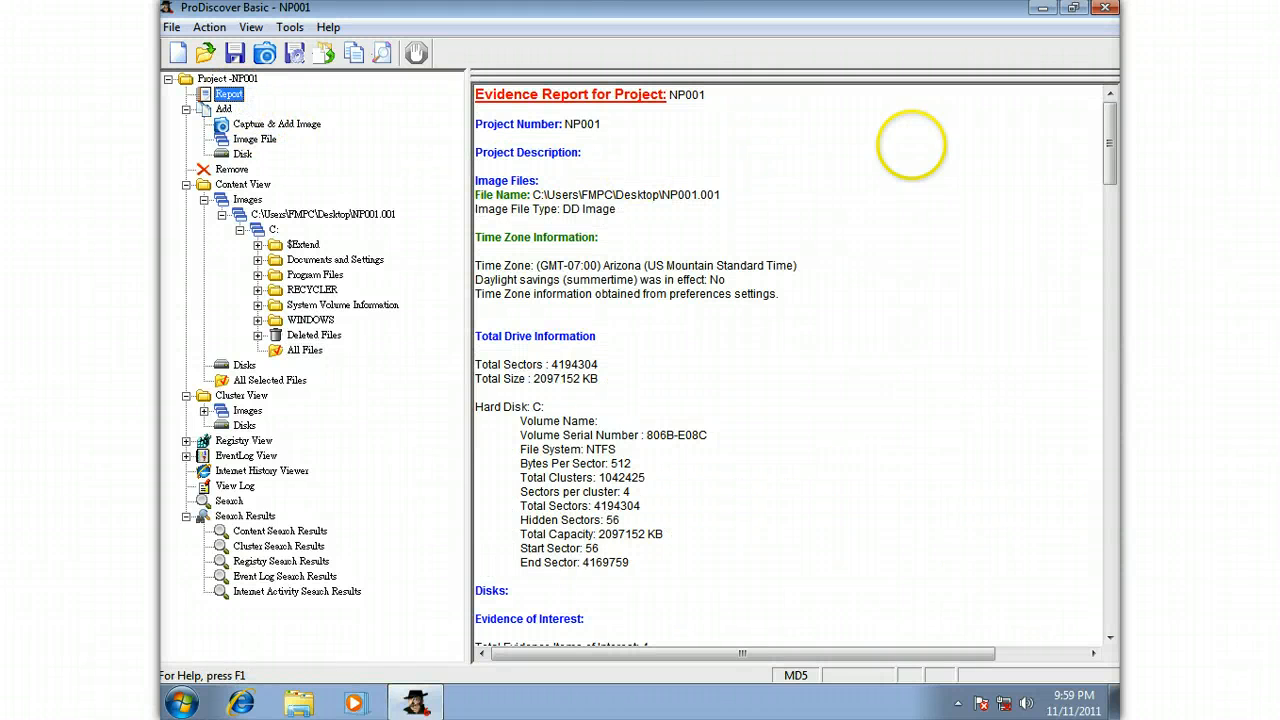
left_click_drag(1108, 135, 1080, 478)
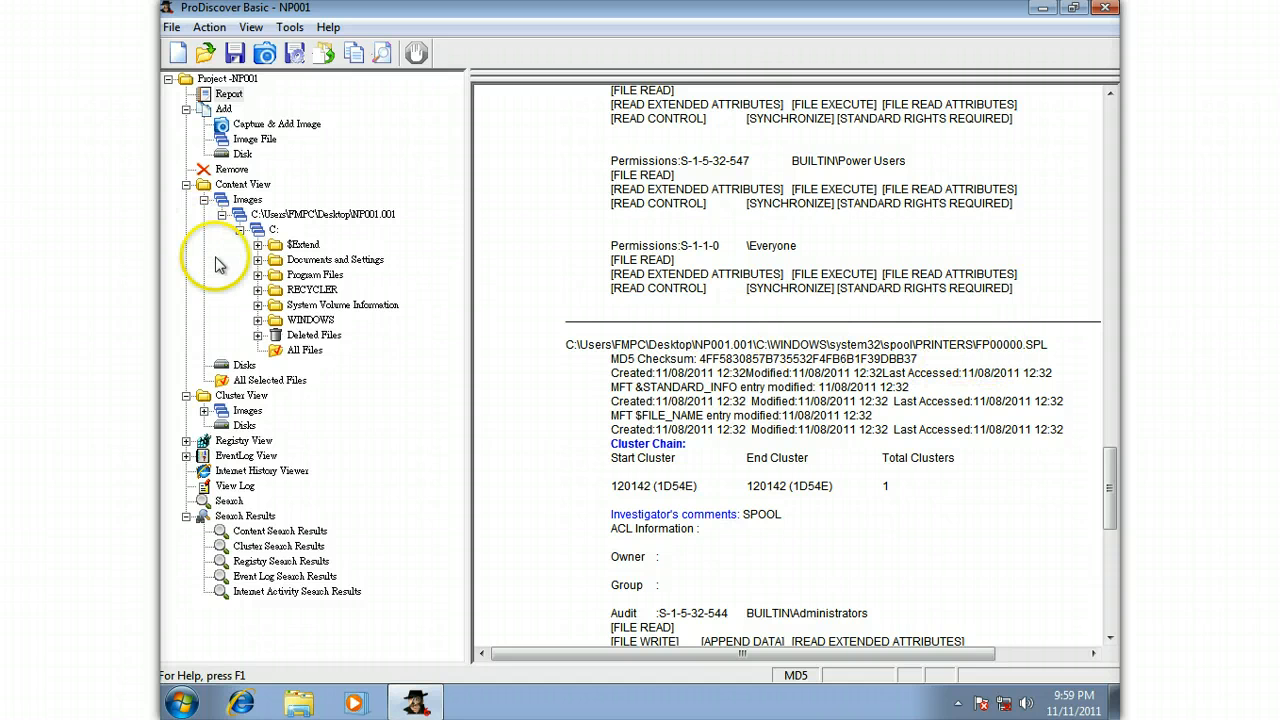
left_click(258, 320)
left_click_drag(457, 288, 437, 522)
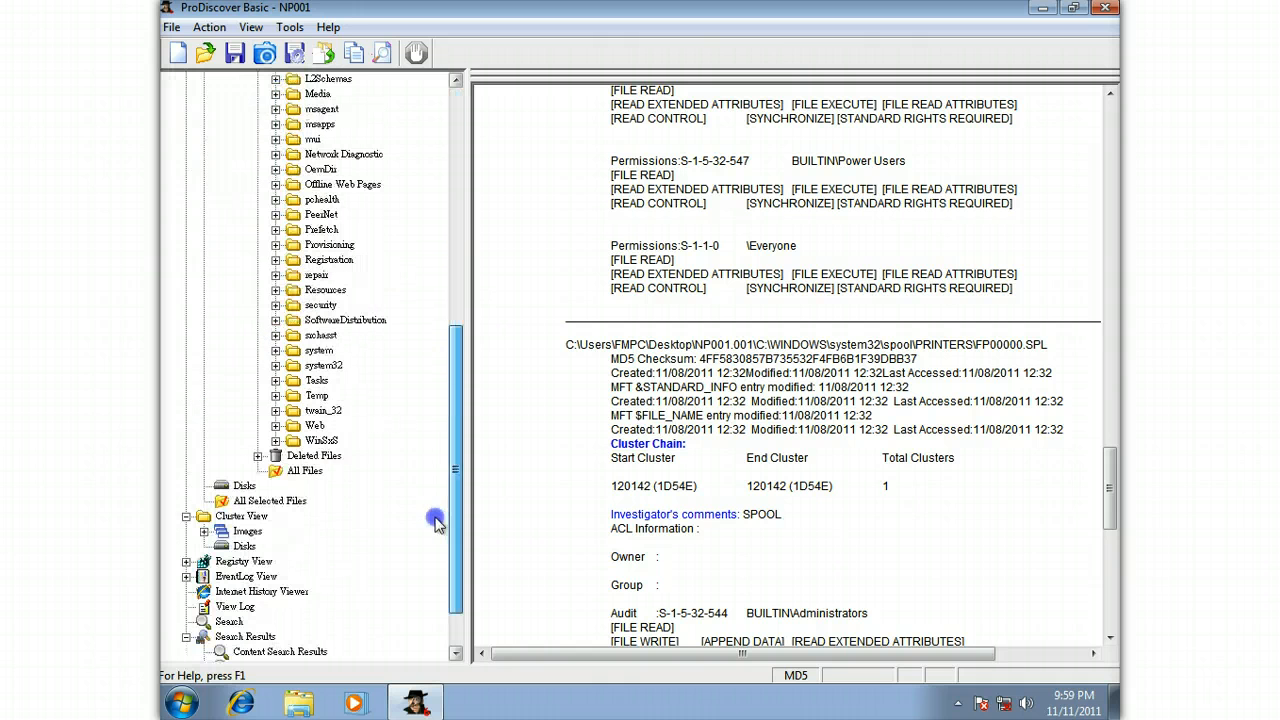
left_click(276, 365)
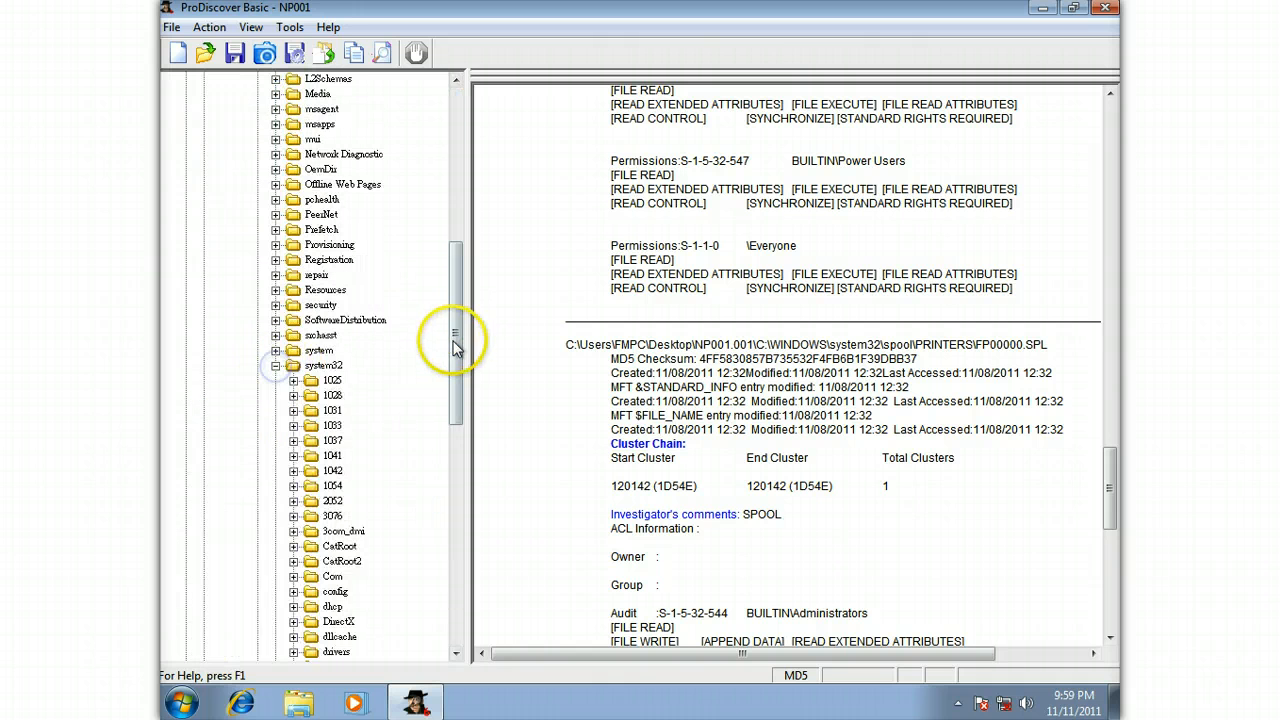
left_click_drag(455, 345, 429, 486)
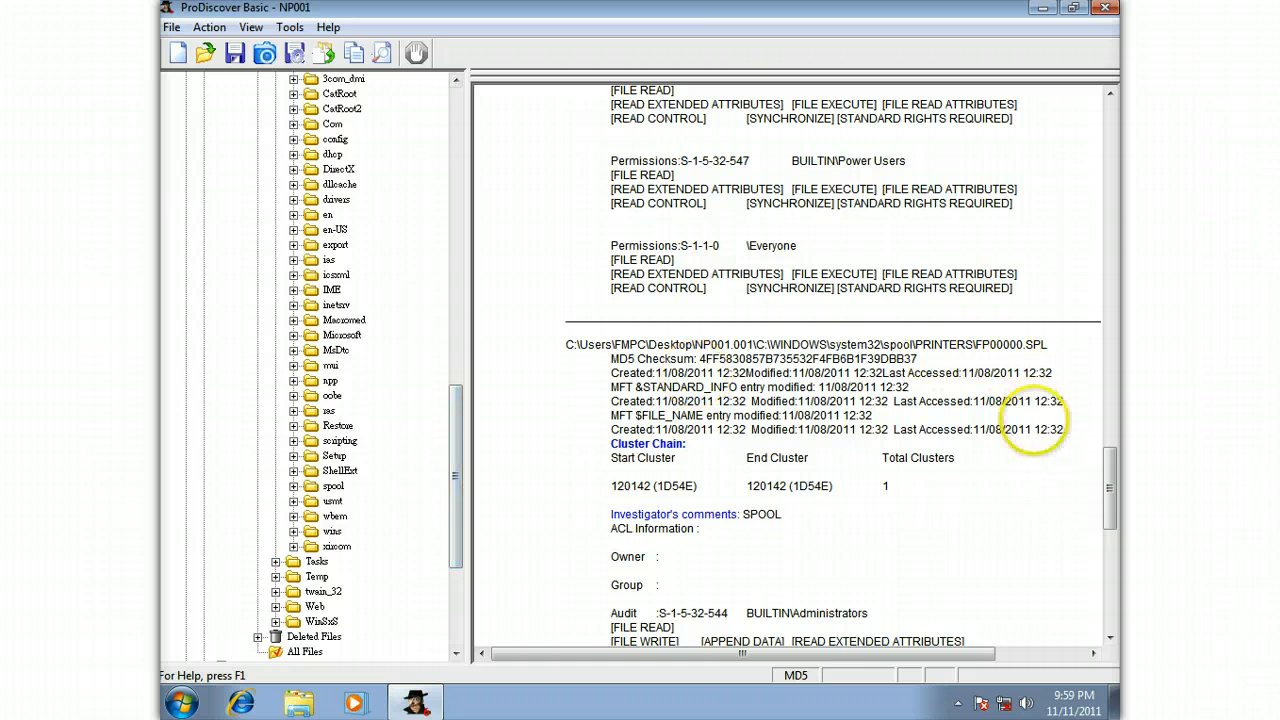
left_click(293, 486)
left_click(311, 516)
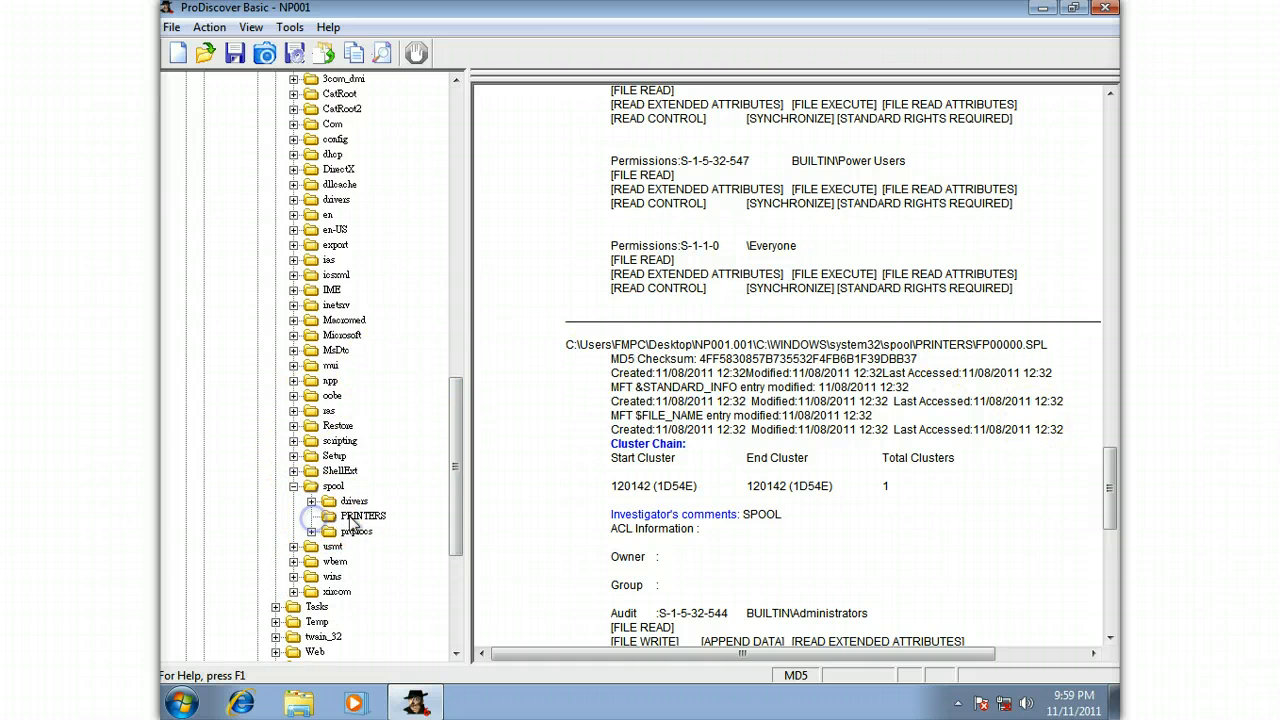
left_click(358, 517)
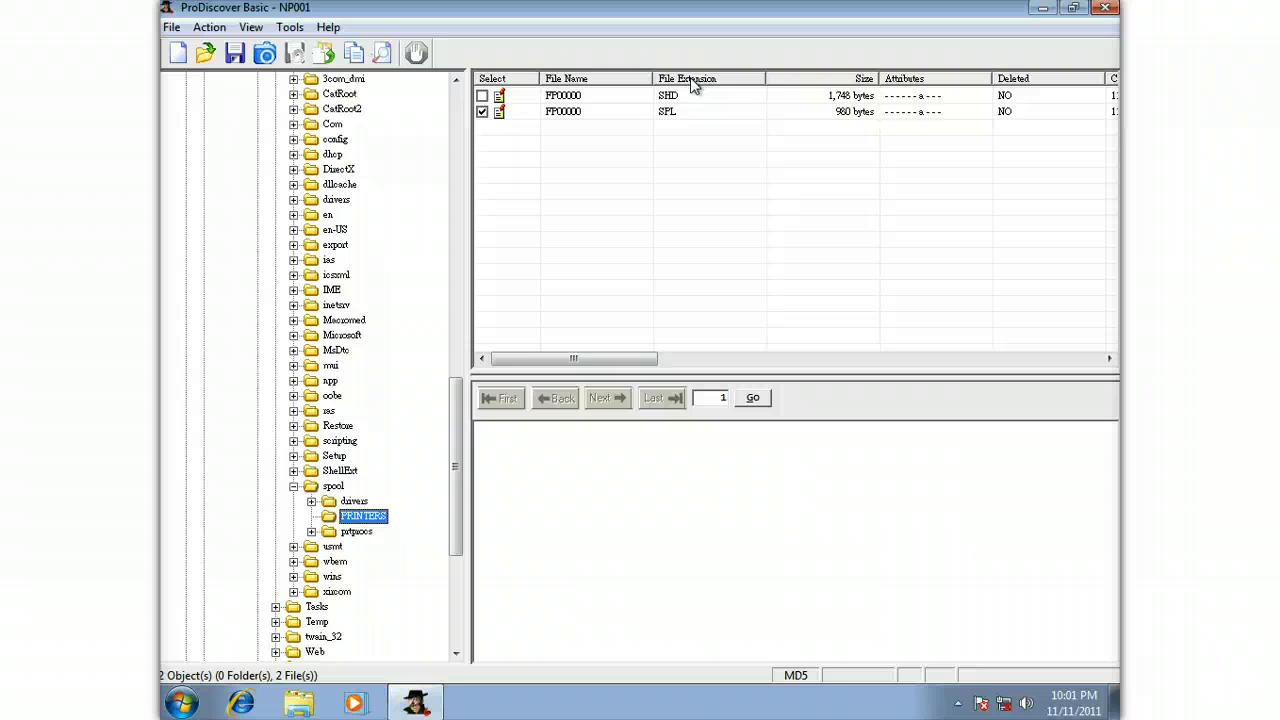
View the contents of FP00000.SHD and highlight the printer name, the computer name and the EMF data type.
left_click(612, 95)
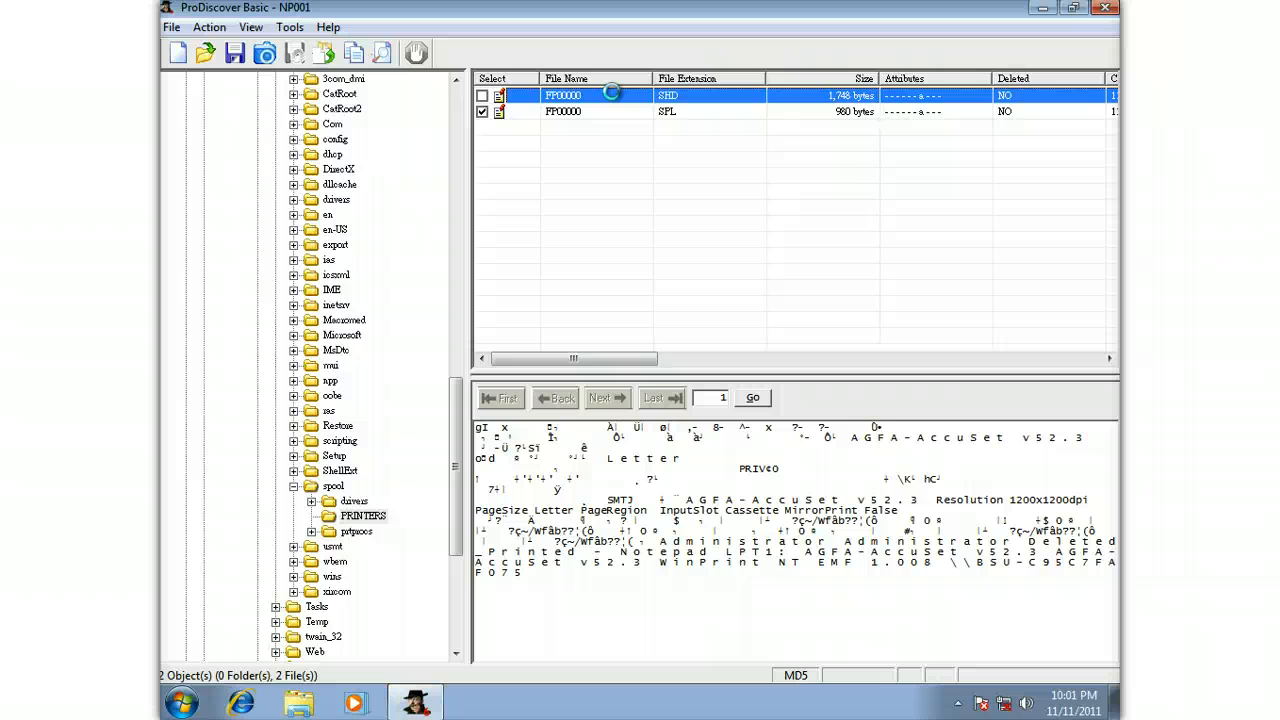
left_click_drag(678, 500, 850, 500)
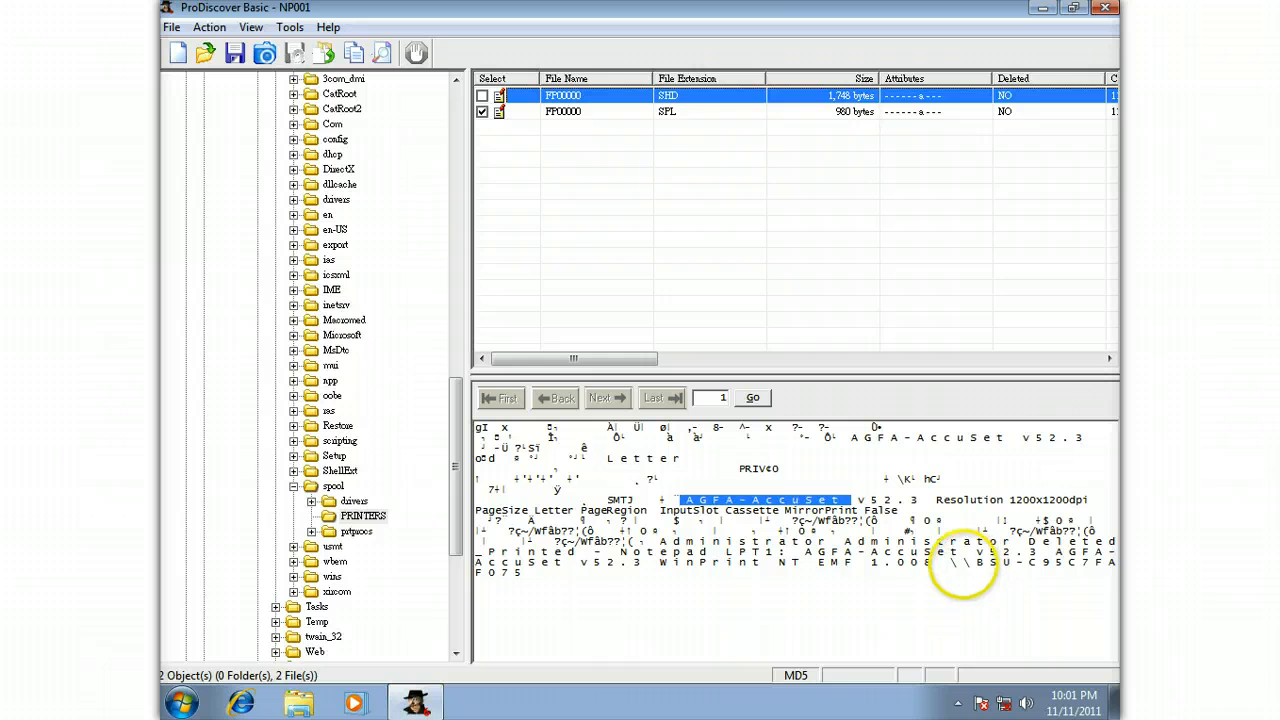
left_click_drag(952, 563, 1052, 564)
left_click(857, 563)
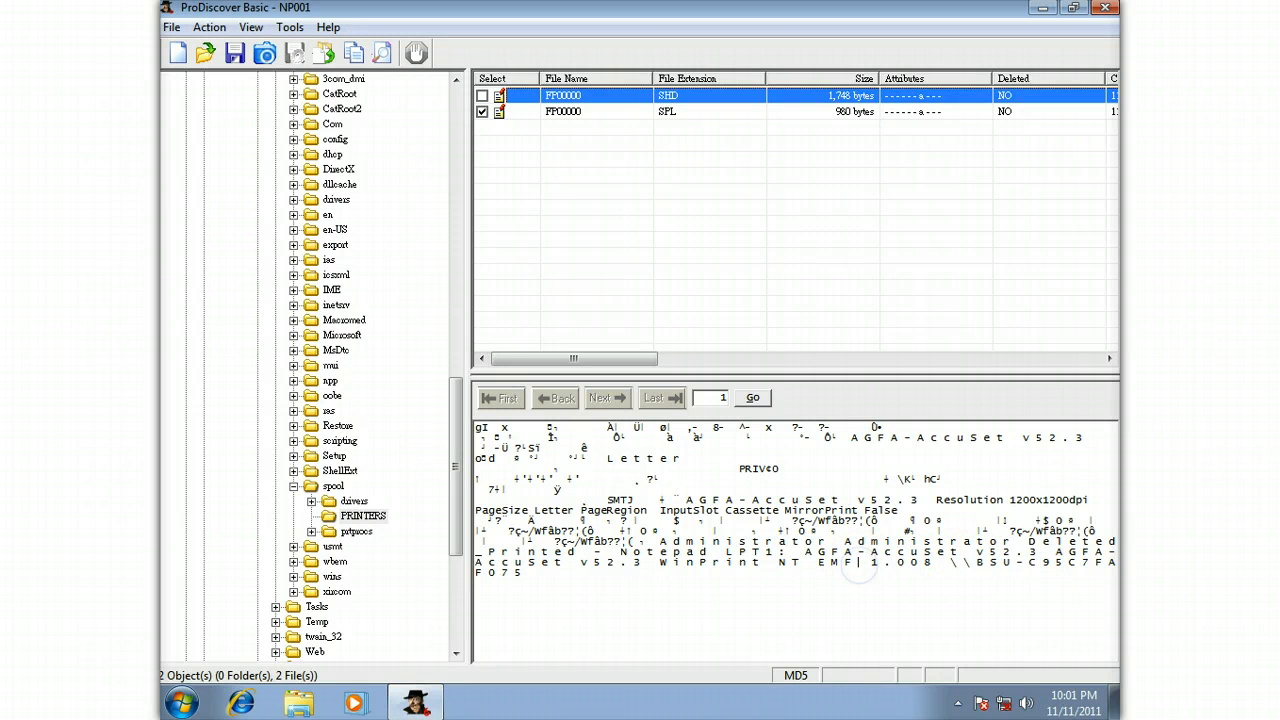
left_click_drag(818, 563, 850, 567)
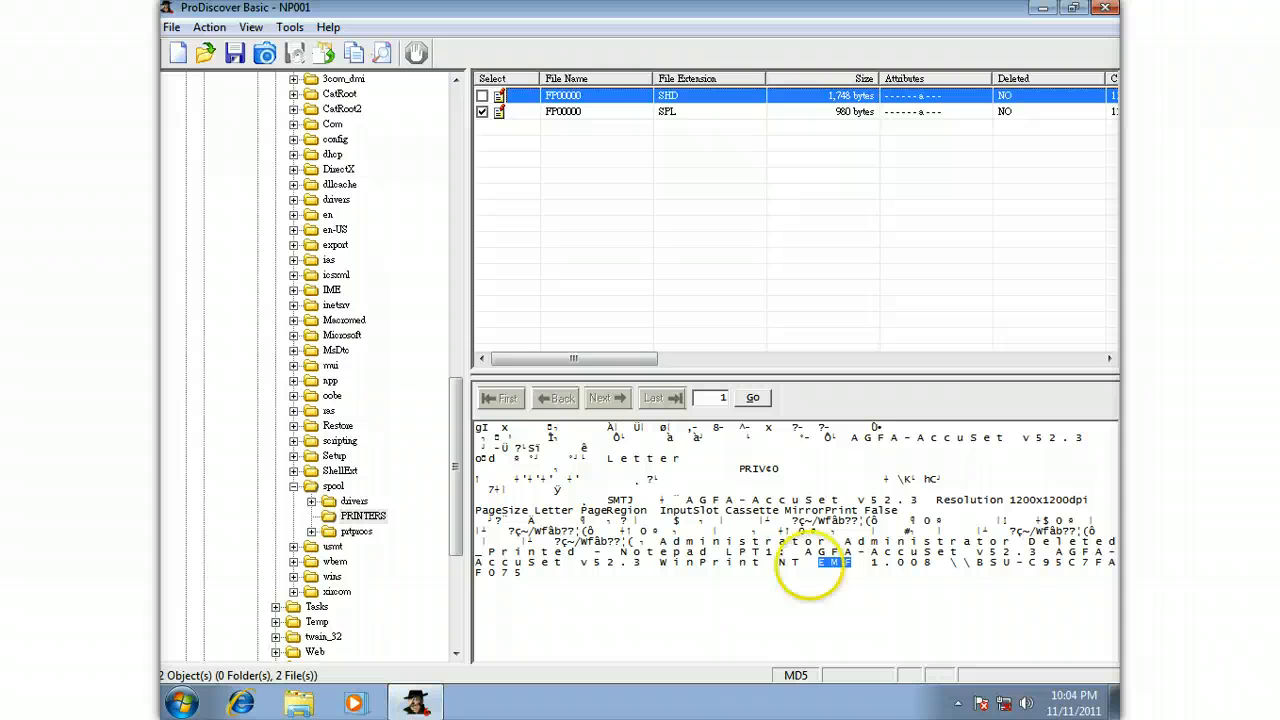
Collapse the NP001.001 image in Content View and expand Registry View.
left_click_drag(452, 443, 470, 110)
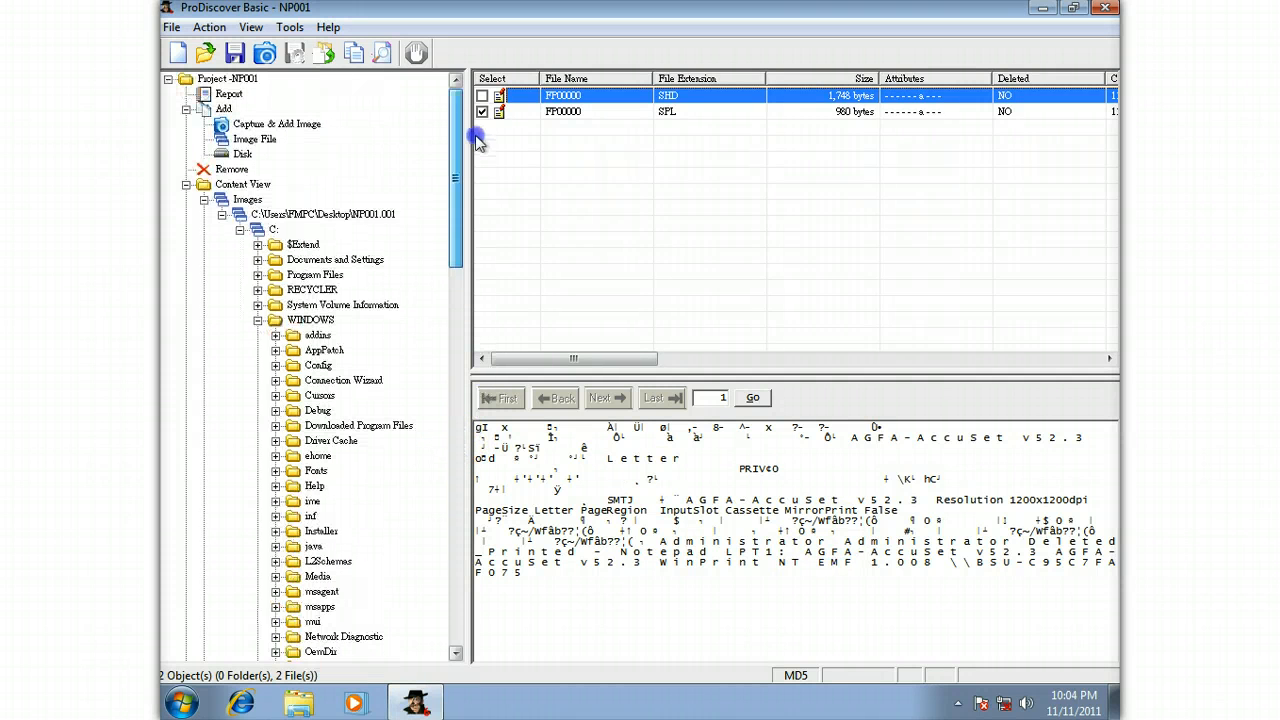
left_click(204, 200)
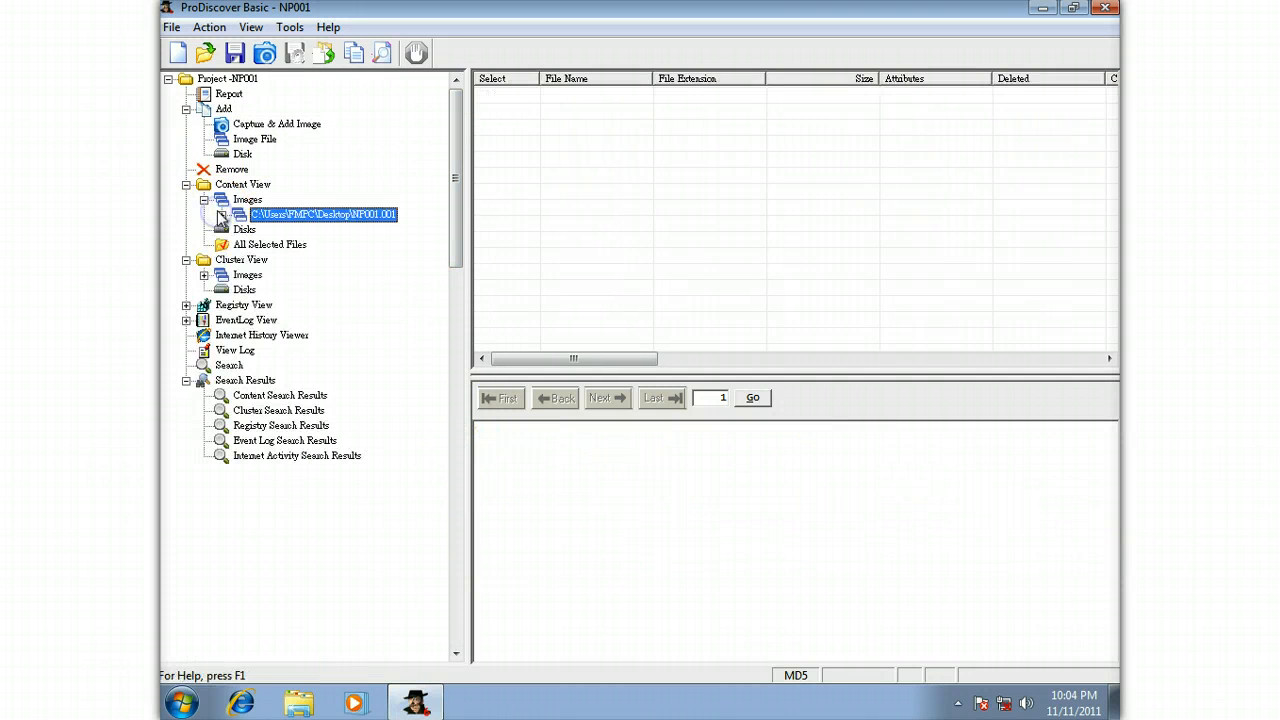
left_click(190, 306)
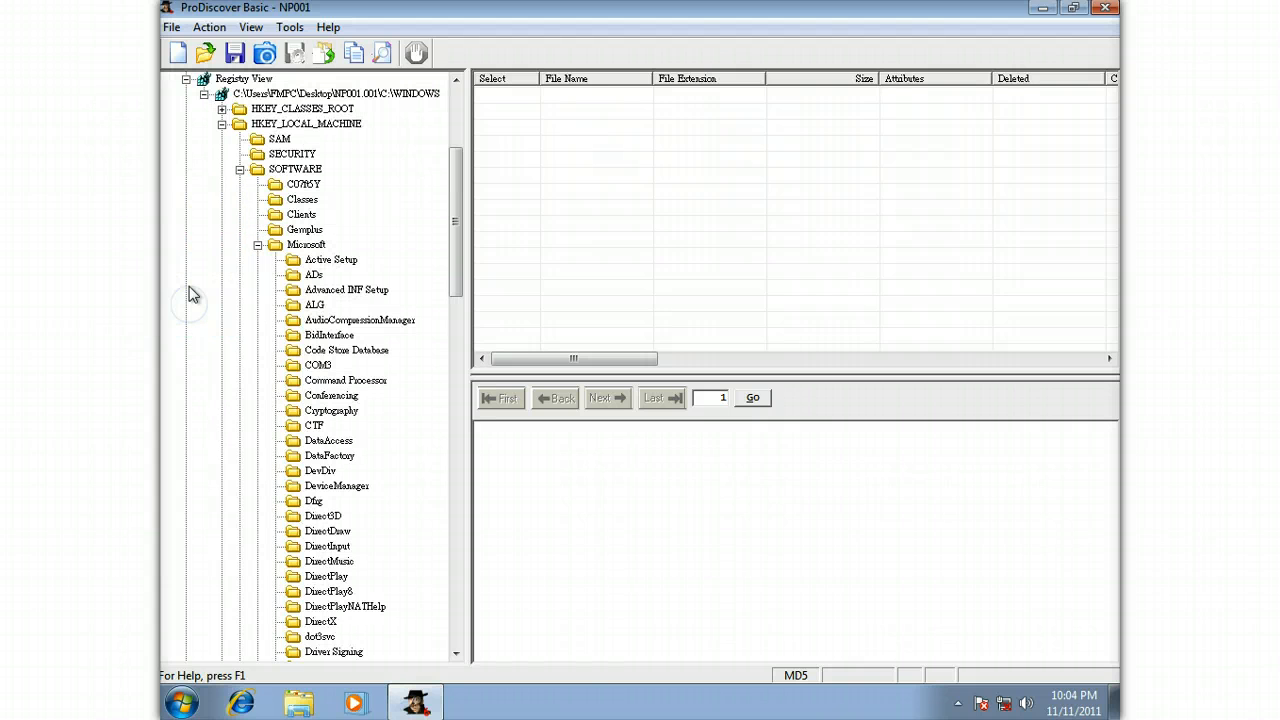
Show where the image's WINDOWS folder can be added to the Registry Viewer, dismiss the options and collapse Content View's Images branch.
left_click_drag(448, 190, 451, 120)
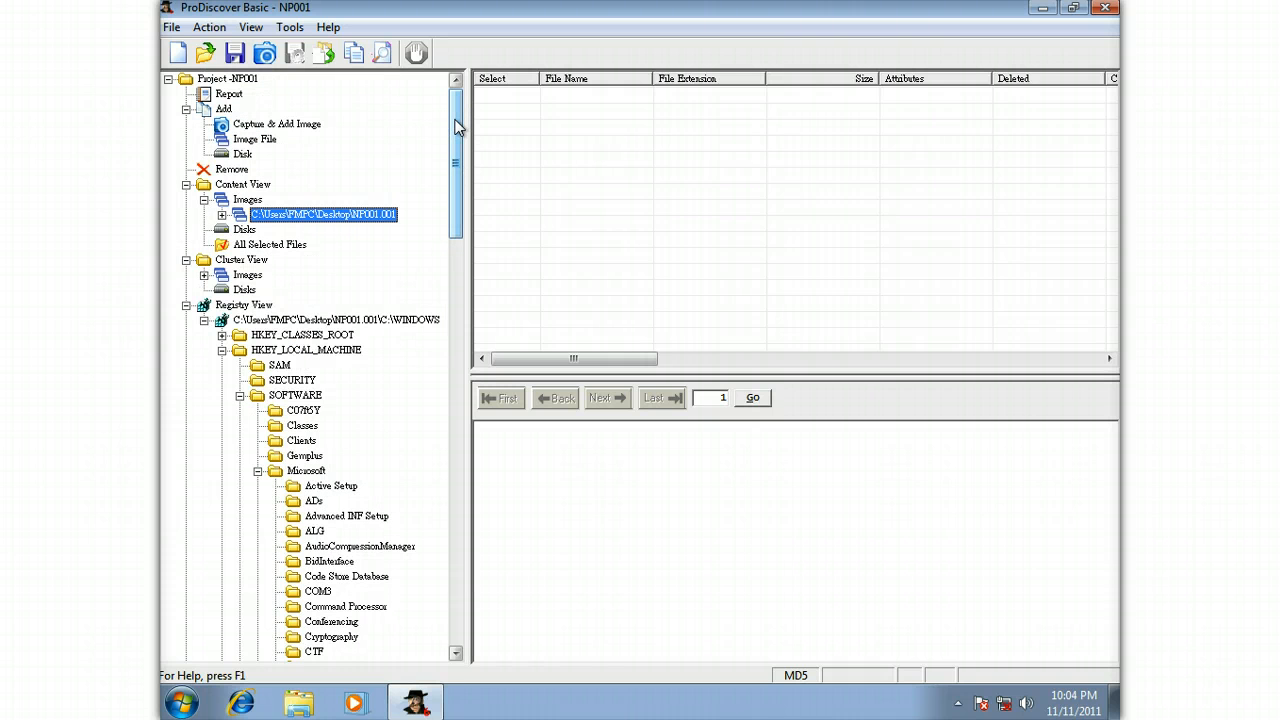
left_click(221, 216)
left_click(258, 184)
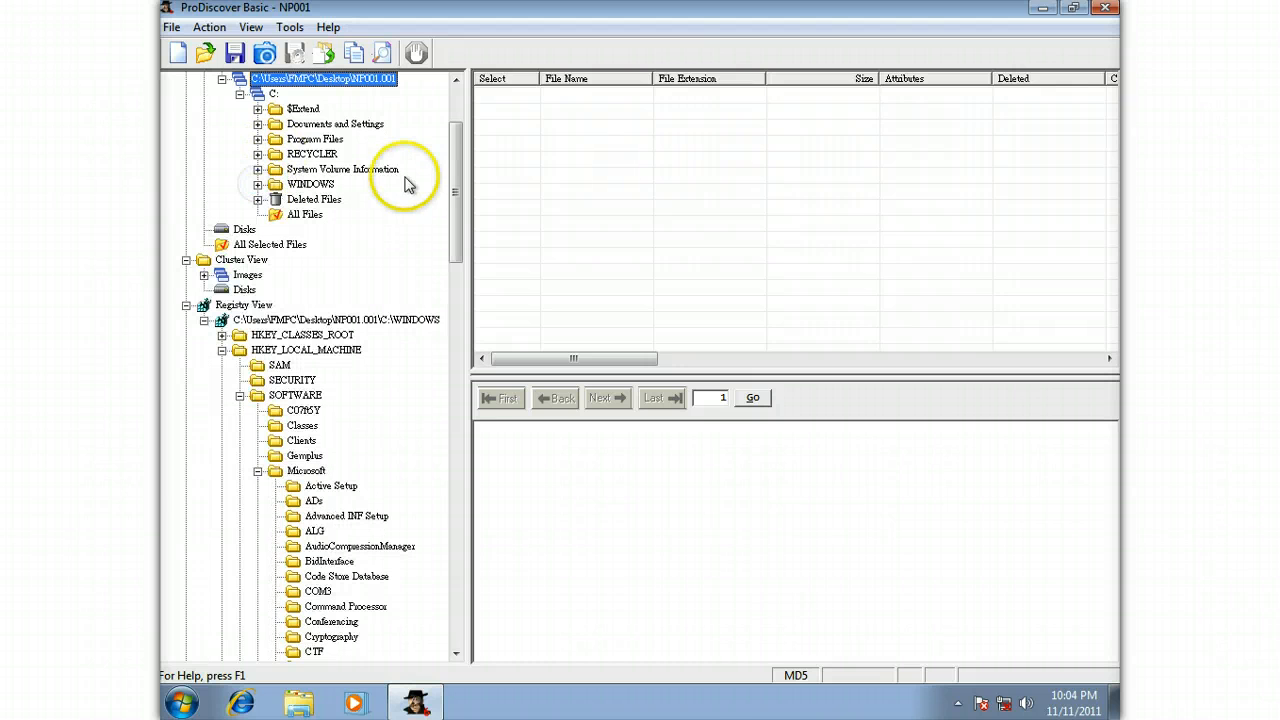
left_click_drag(451, 177, 451, 140)
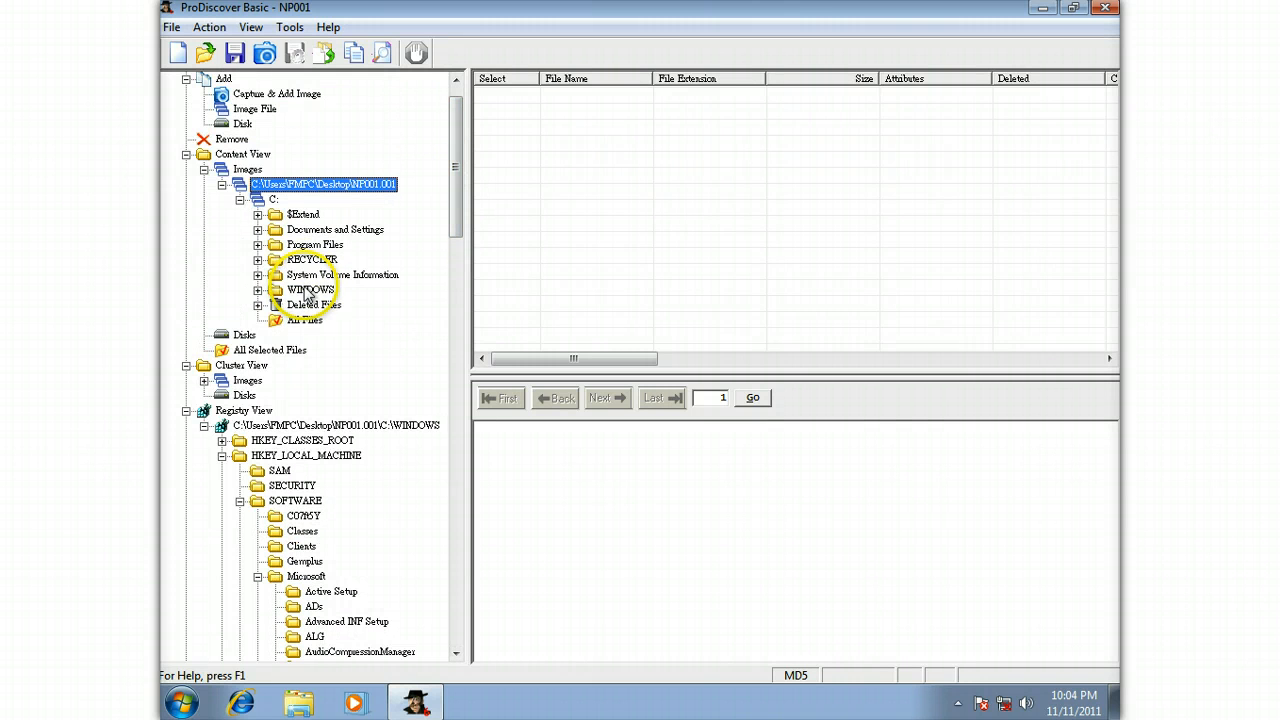
left_click(315, 290)
right_click(315, 290)
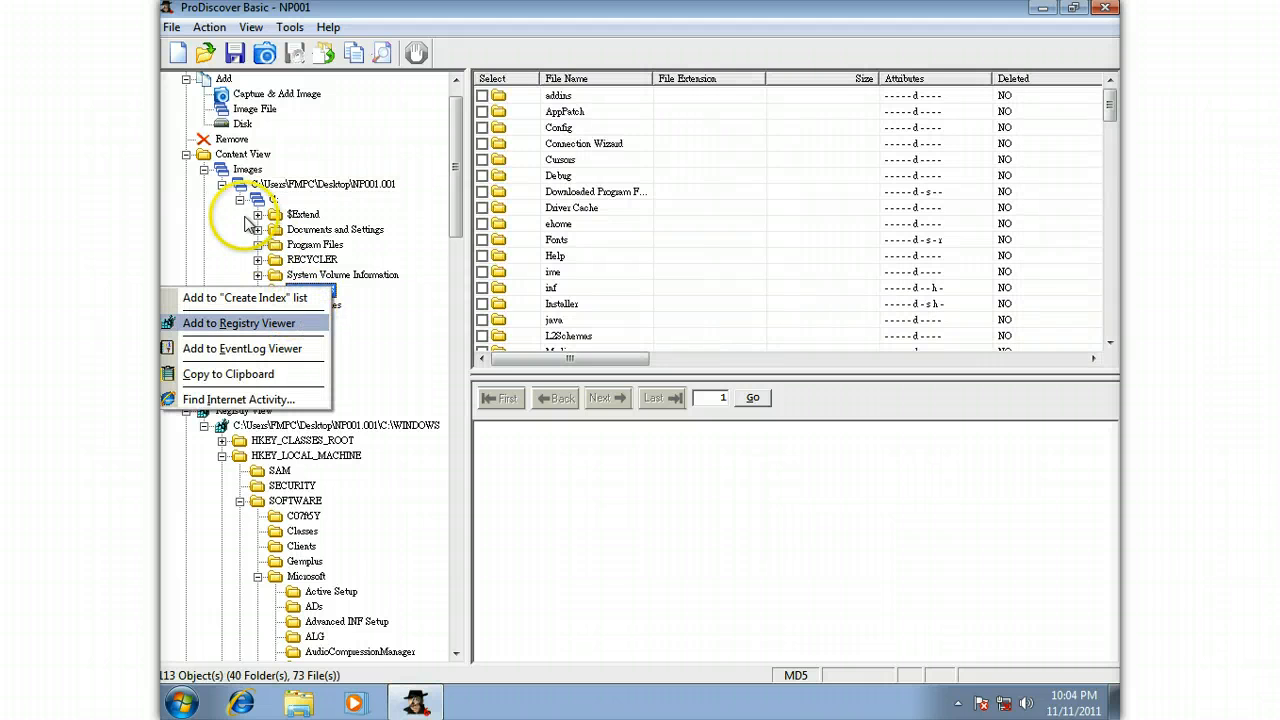
left_click(204, 170)
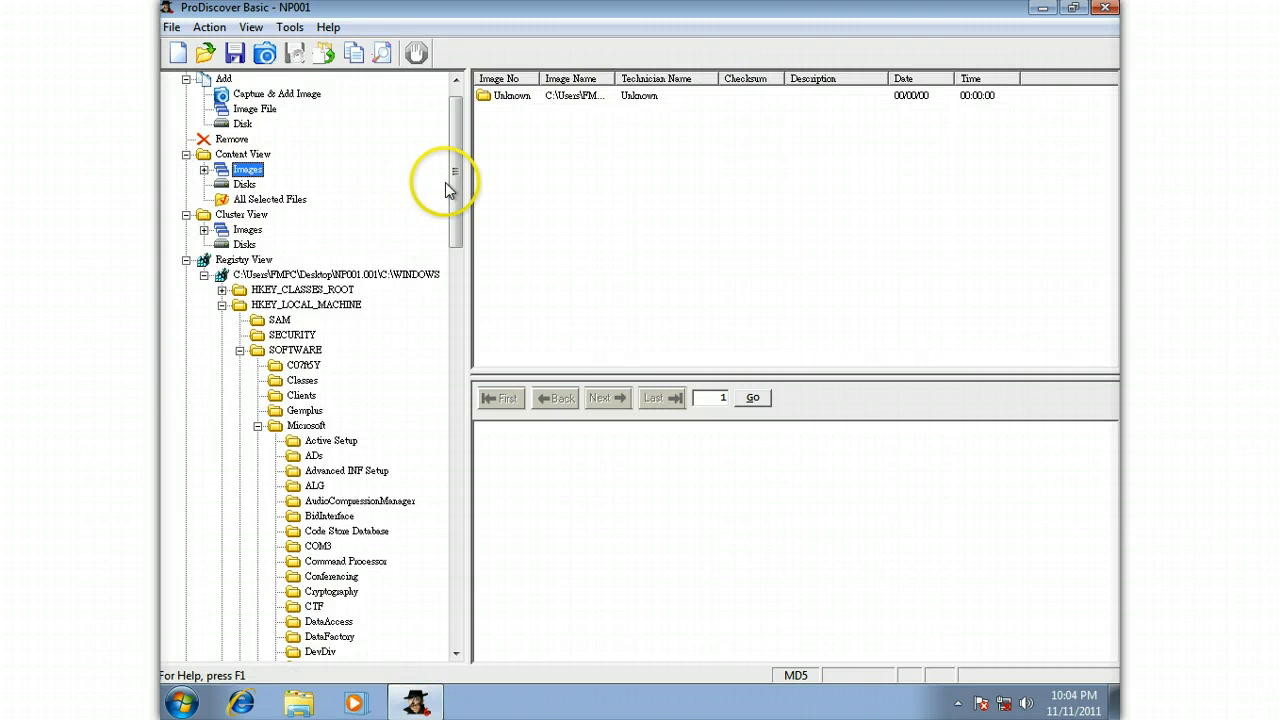
left_click_drag(453, 180, 425, 207)
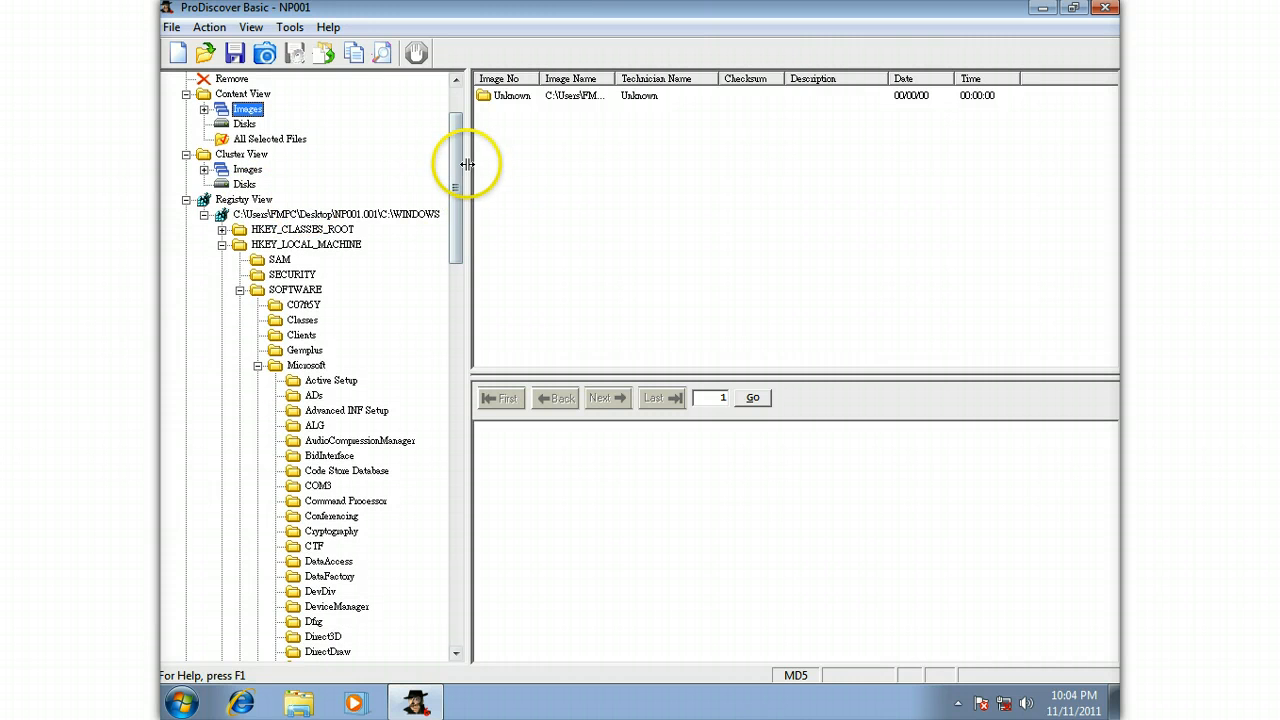
left_click_drag(457, 160, 449, 183)
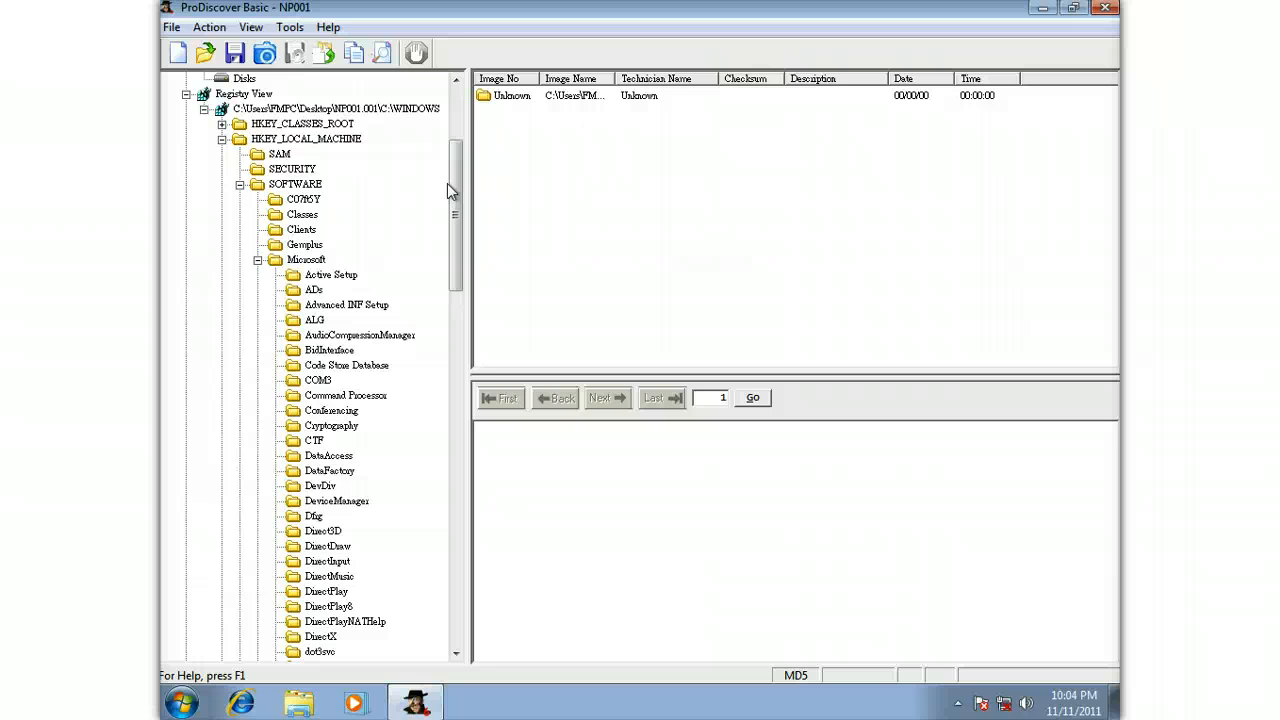
left_click_drag(447, 183, 457, 114)
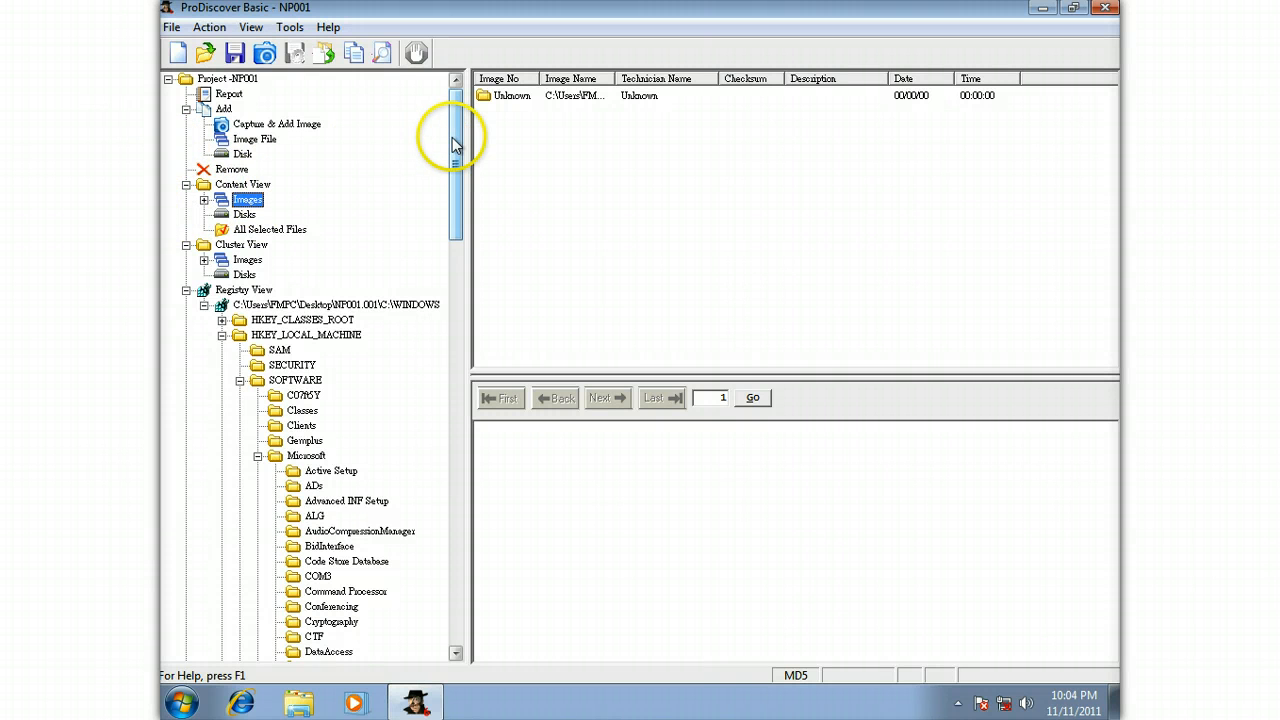
left_click_drag(452, 139, 448, 165)
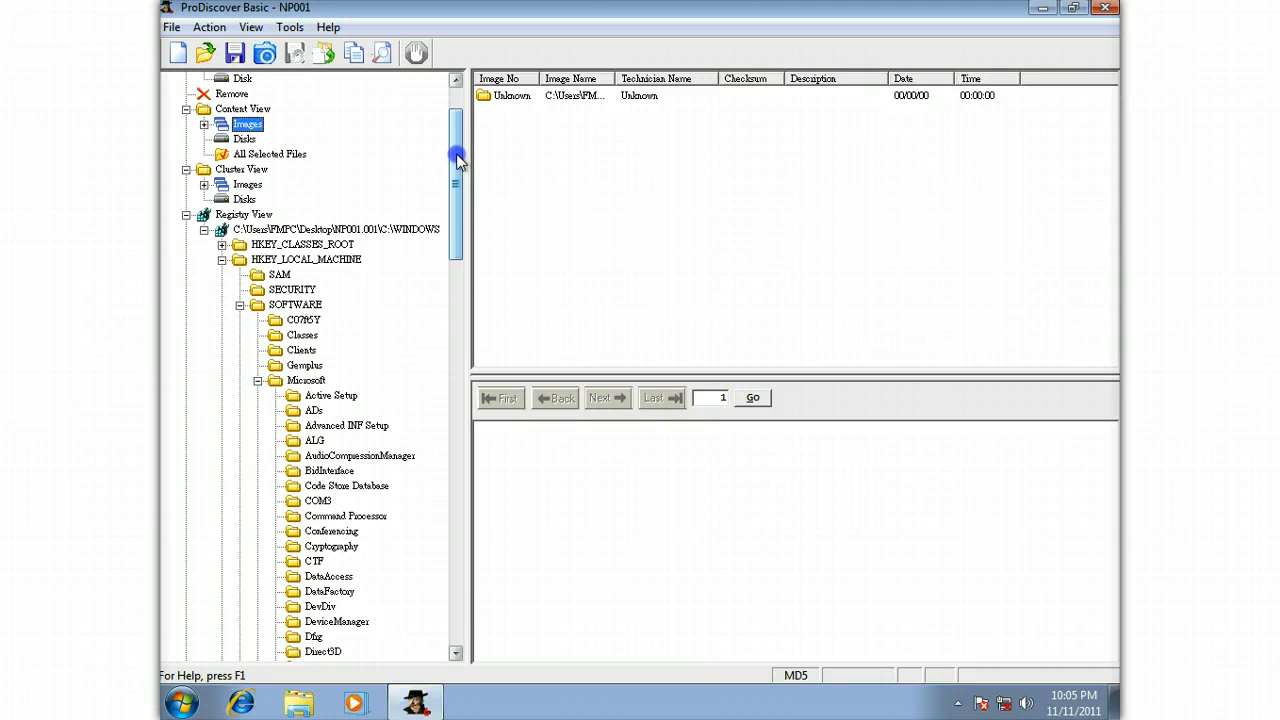
left_click_drag(456, 157, 458, 175)
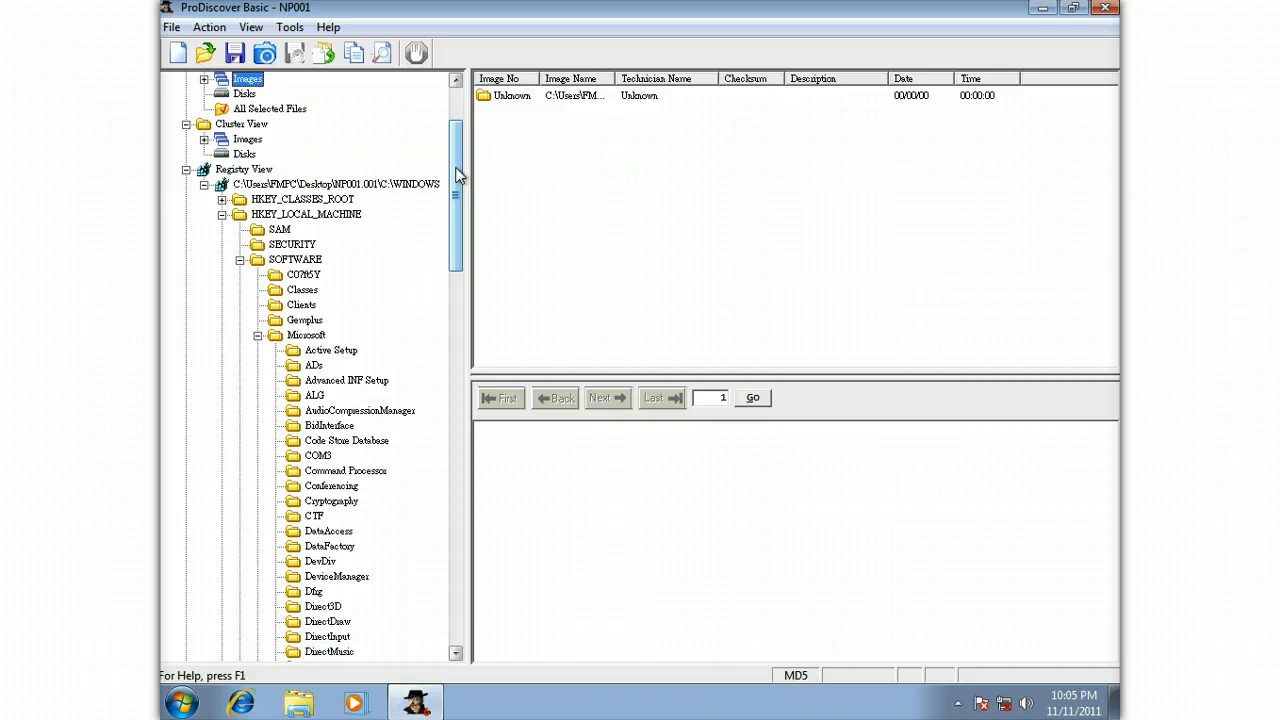
Expand Content View's Images branch and the NP001.001 image to list the folders of its C: drive.
left_click_drag(457, 170, 458, 122)
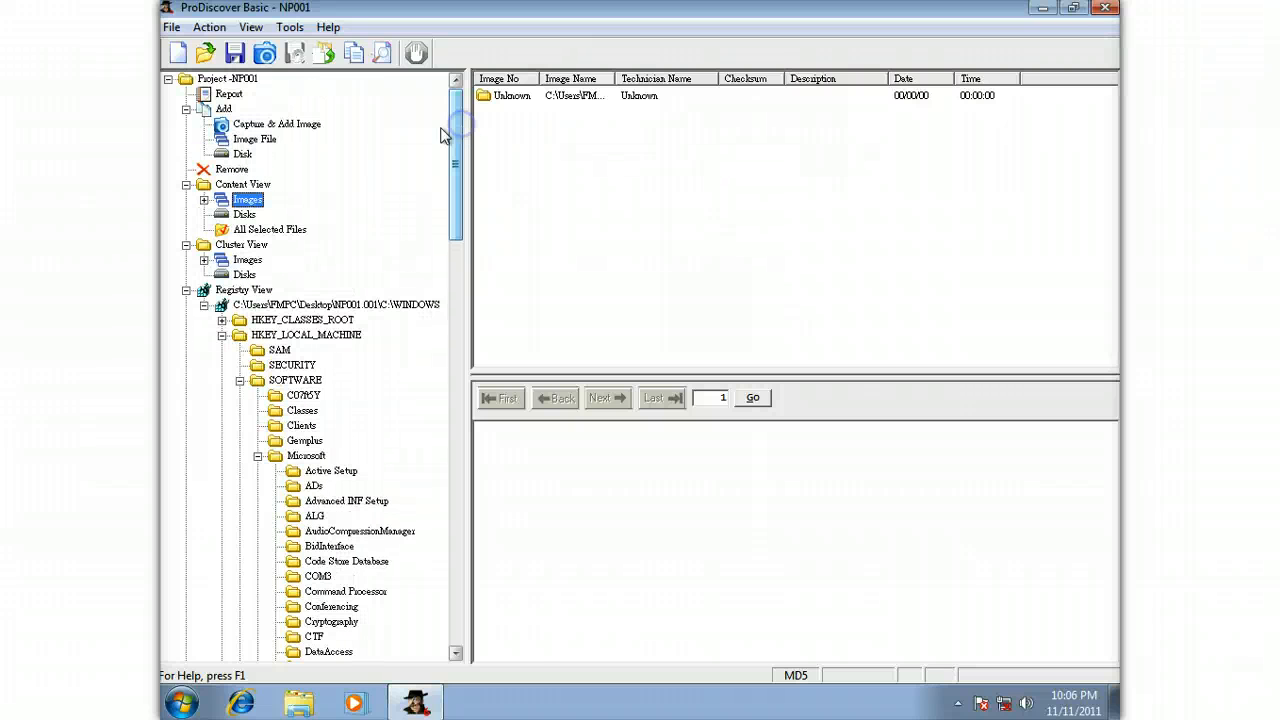
left_click(204, 200)
left_click(222, 215)
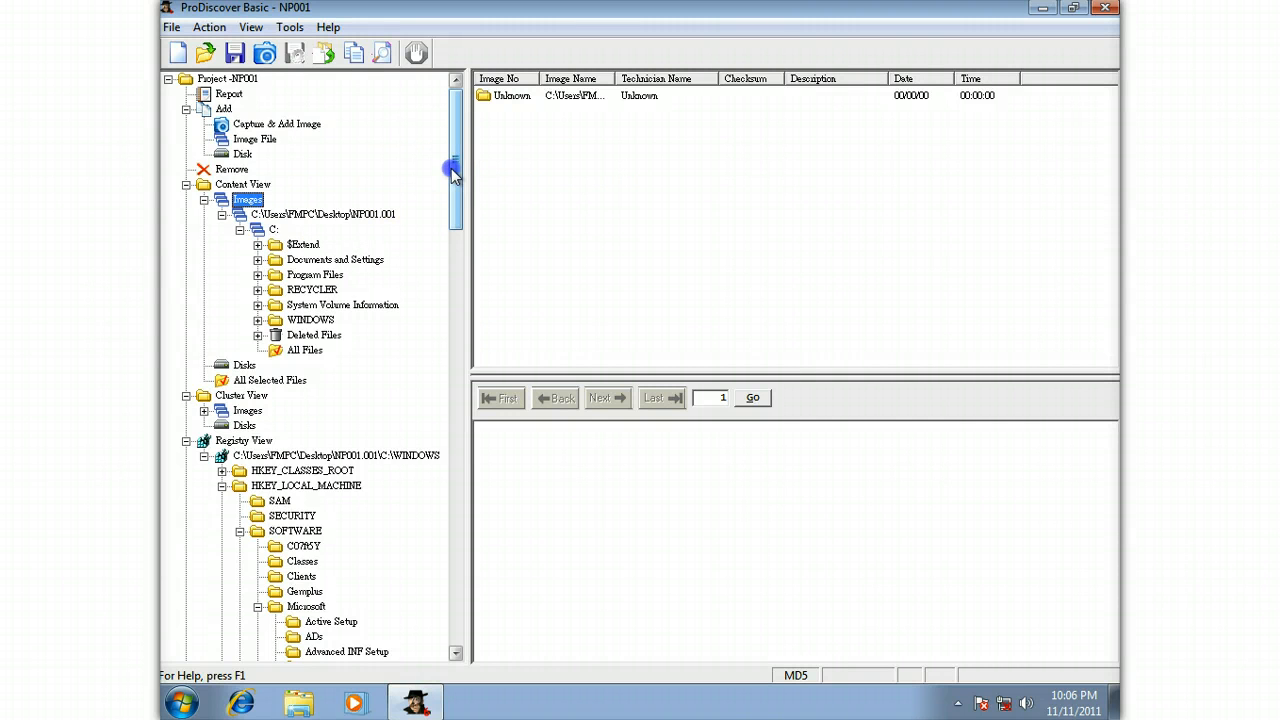
View the contents of the registry key HKEY_LOCAL_MACHINE\SOFTWARE\Microsoft\Windows NT\CurrentVersion in the image's registry.
left_click_drag(449, 163, 445, 242)
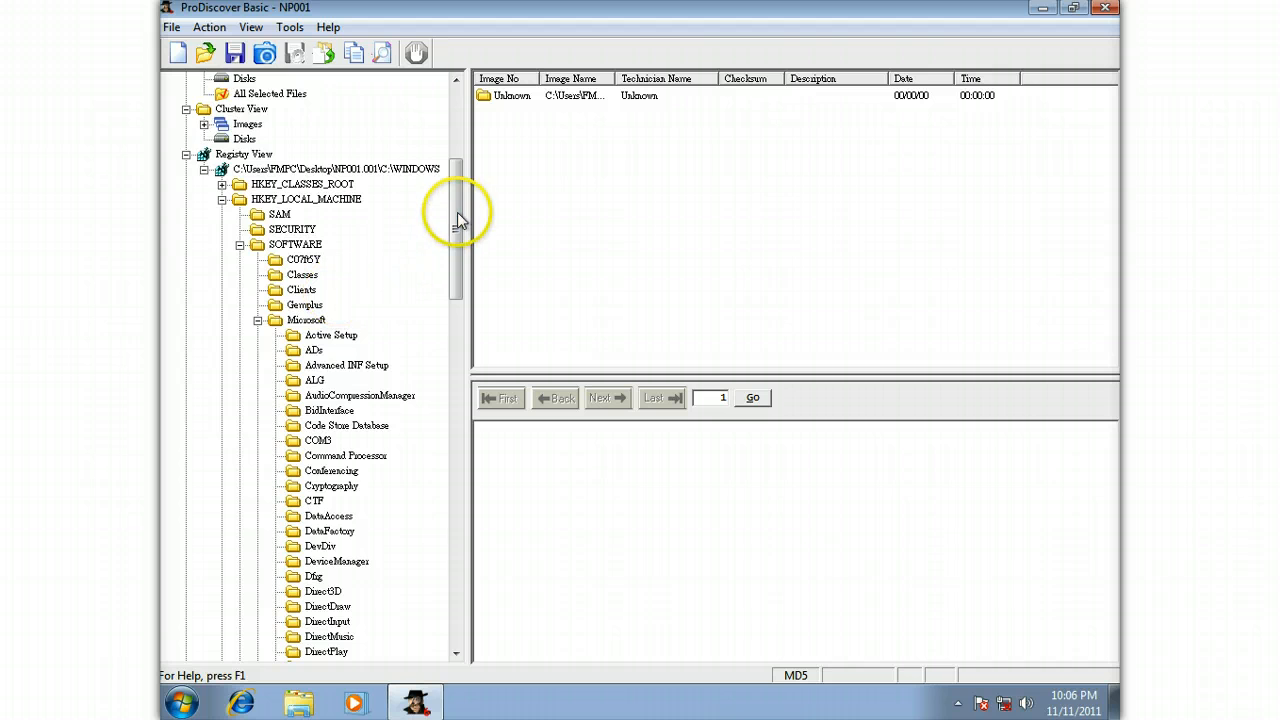
left_click_drag(457, 212, 443, 525)
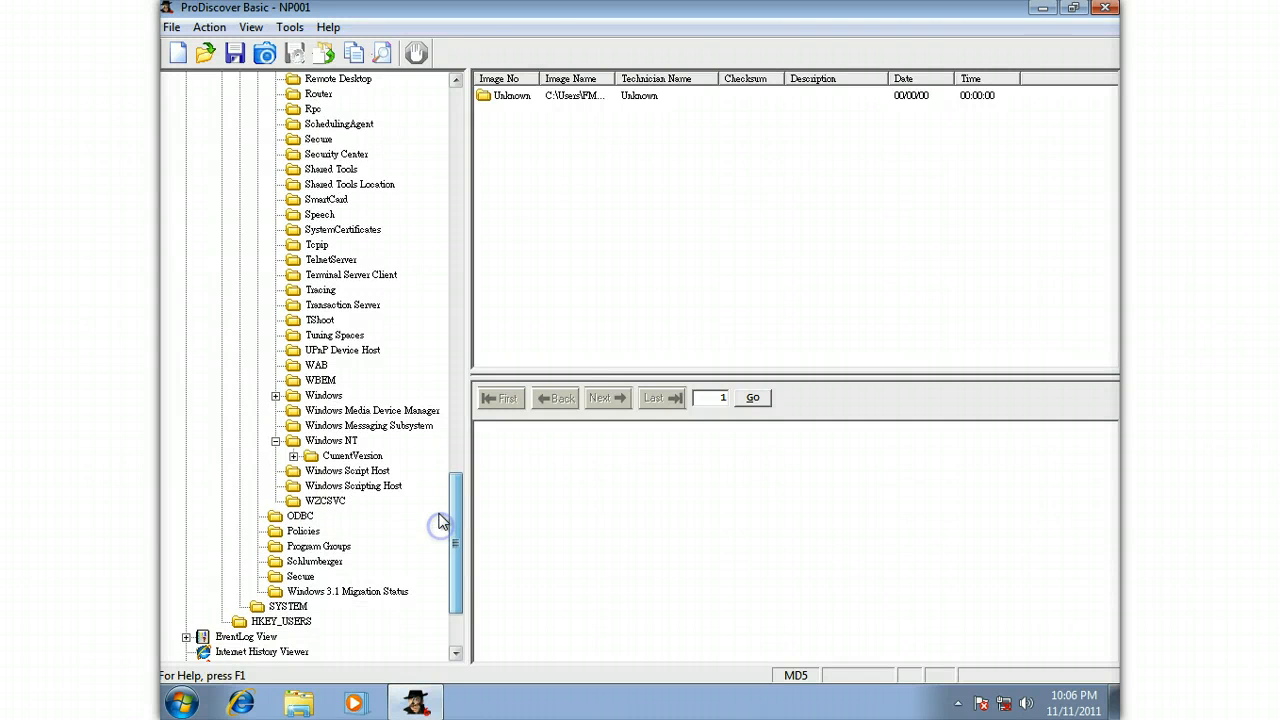
left_click(342, 444)
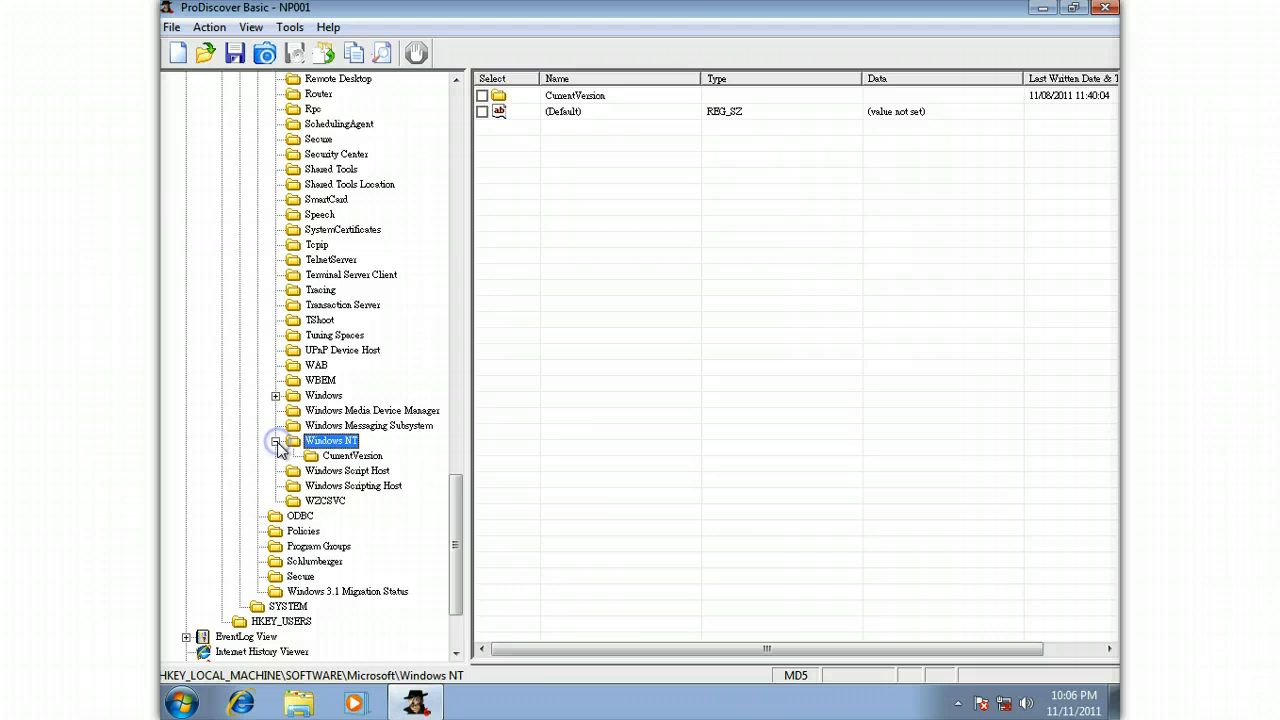
left_click(350, 456)
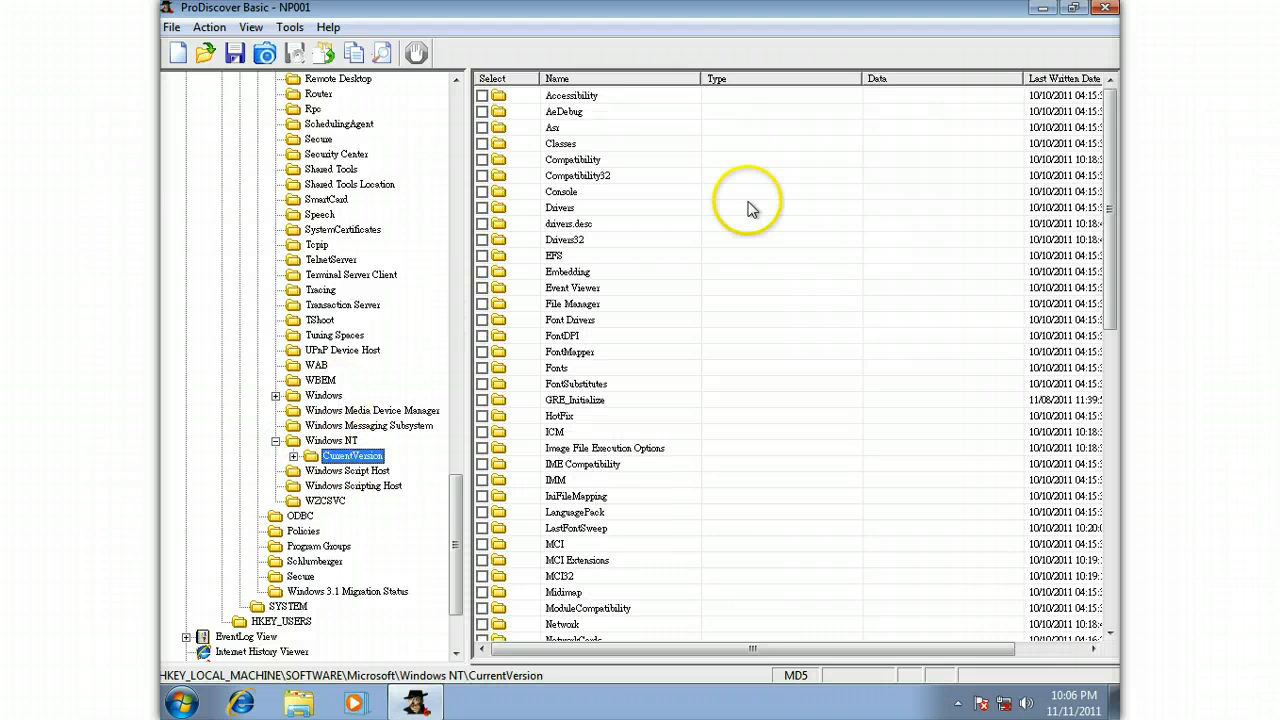
Highlight the ProductName, RegisteredOwner, CurrentVersion, CSDVersion and SystemRoot values of the CurrentVersion key one after another.
left_click_drag(1112, 110, 1108, 443)
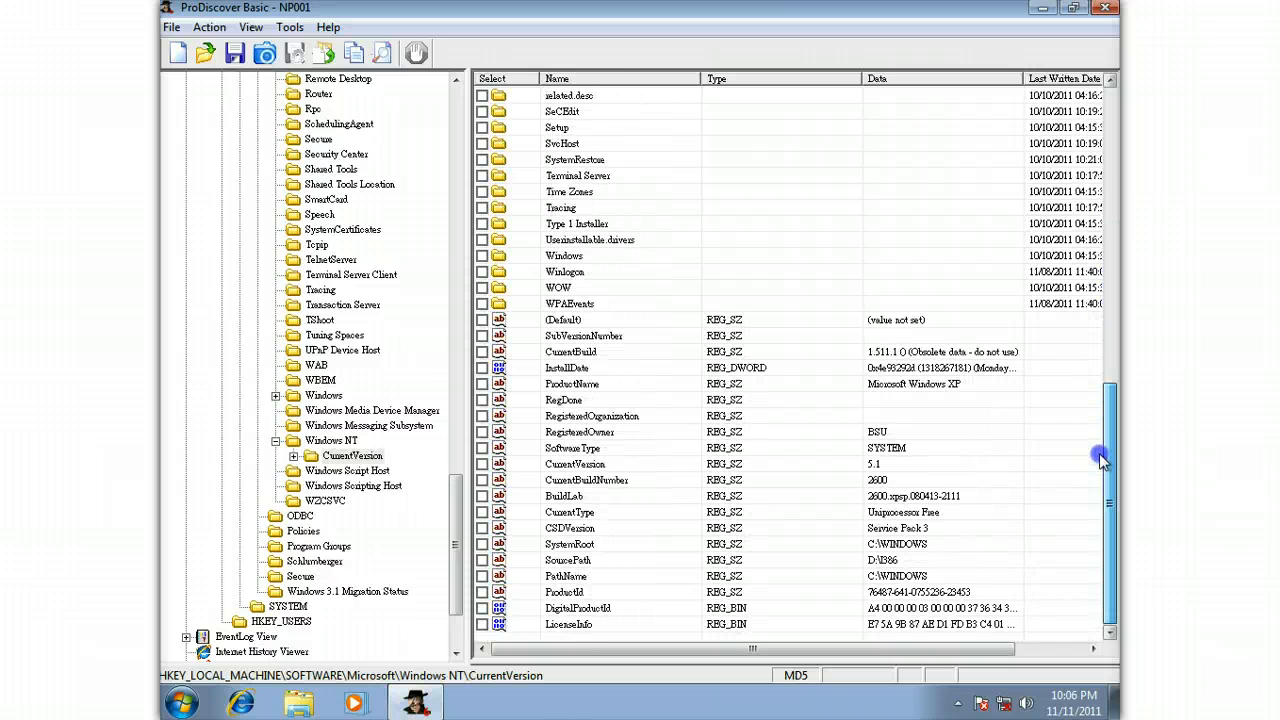
left_click(598, 385)
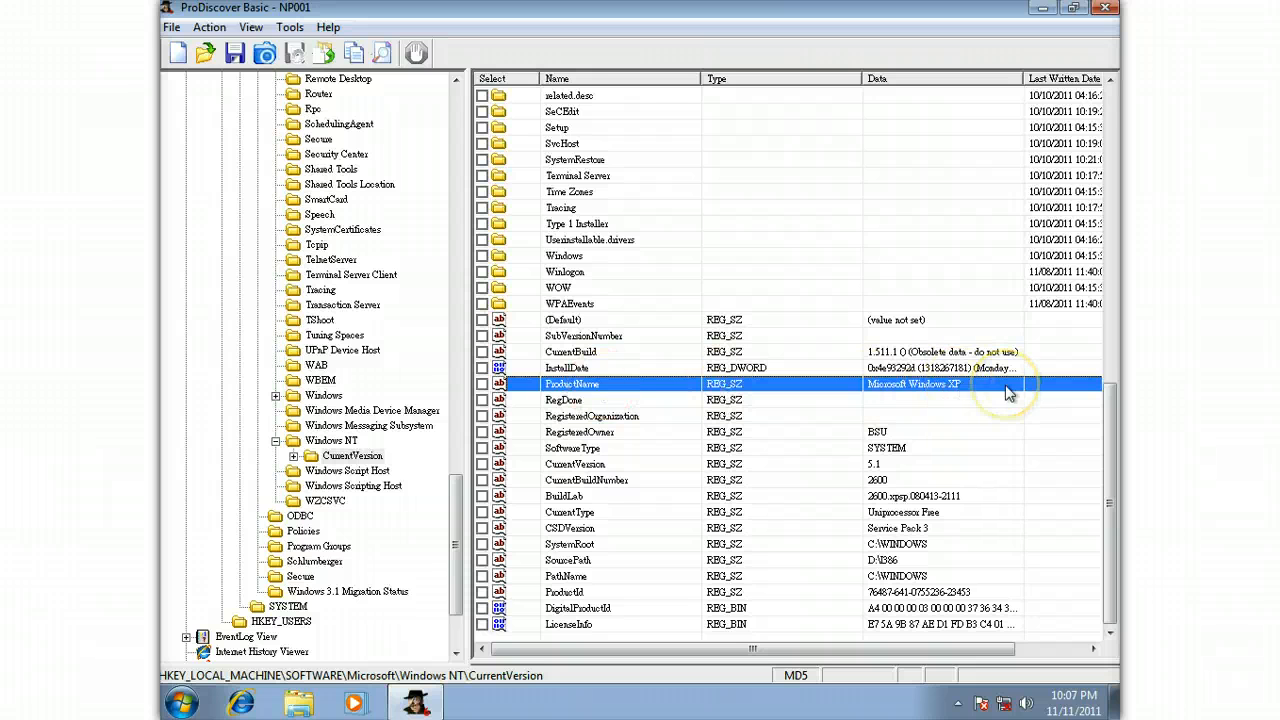
left_click(903, 433)
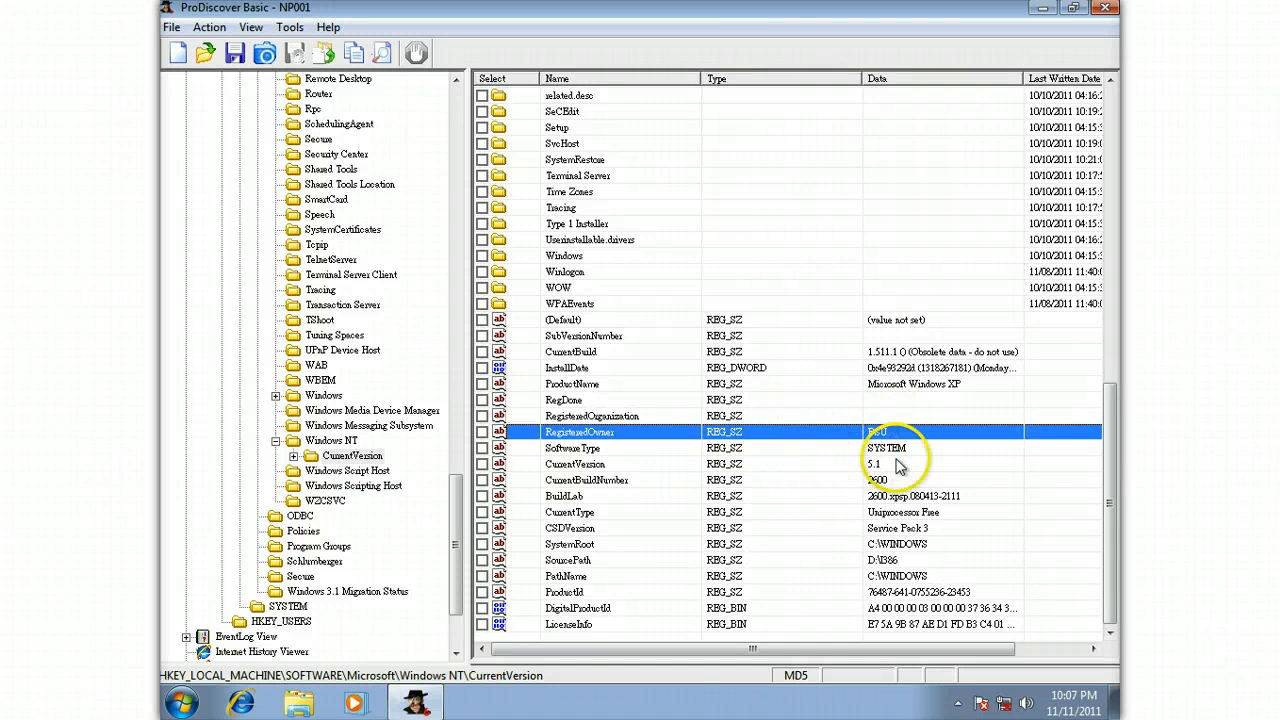
left_click(900, 465)
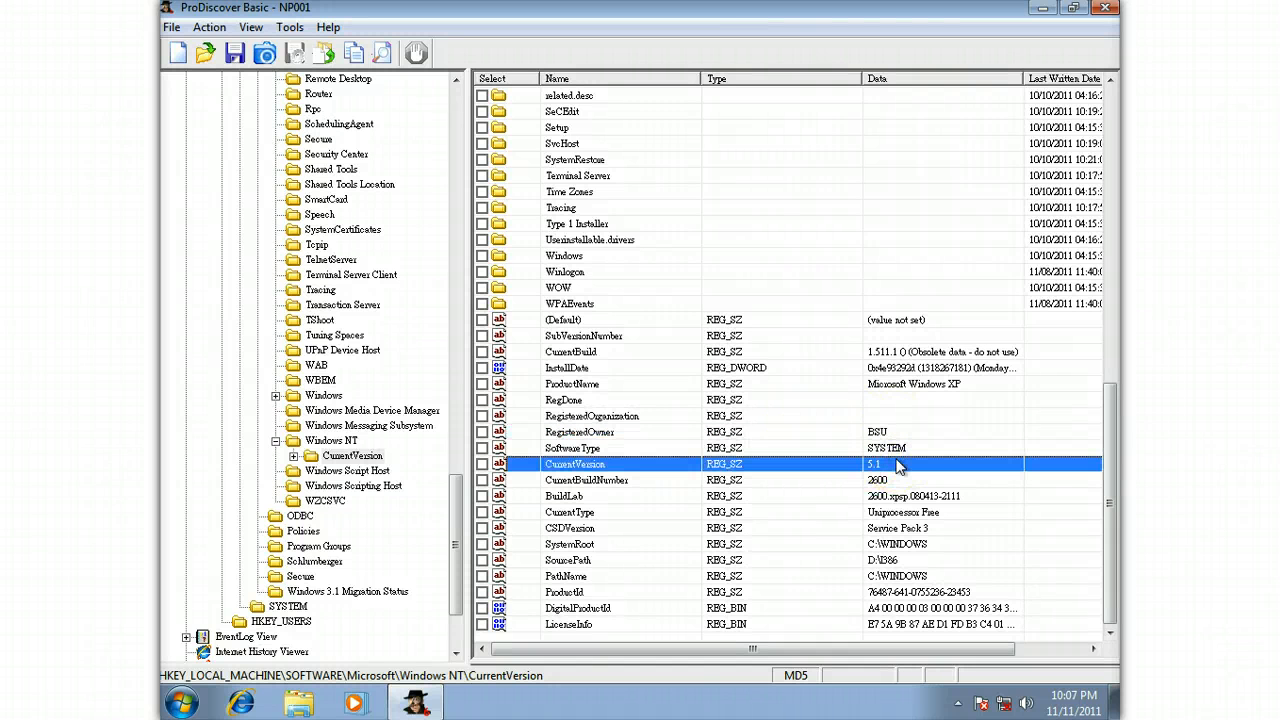
left_click(918, 528)
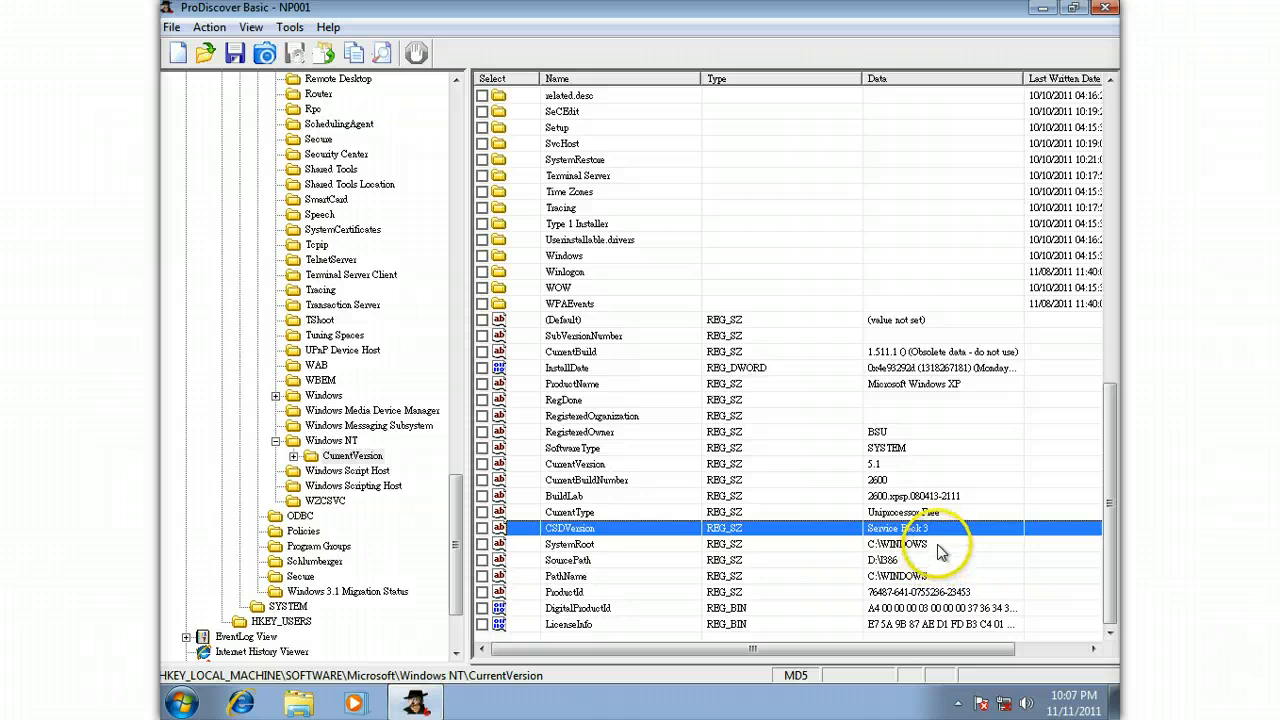
left_click(938, 545)
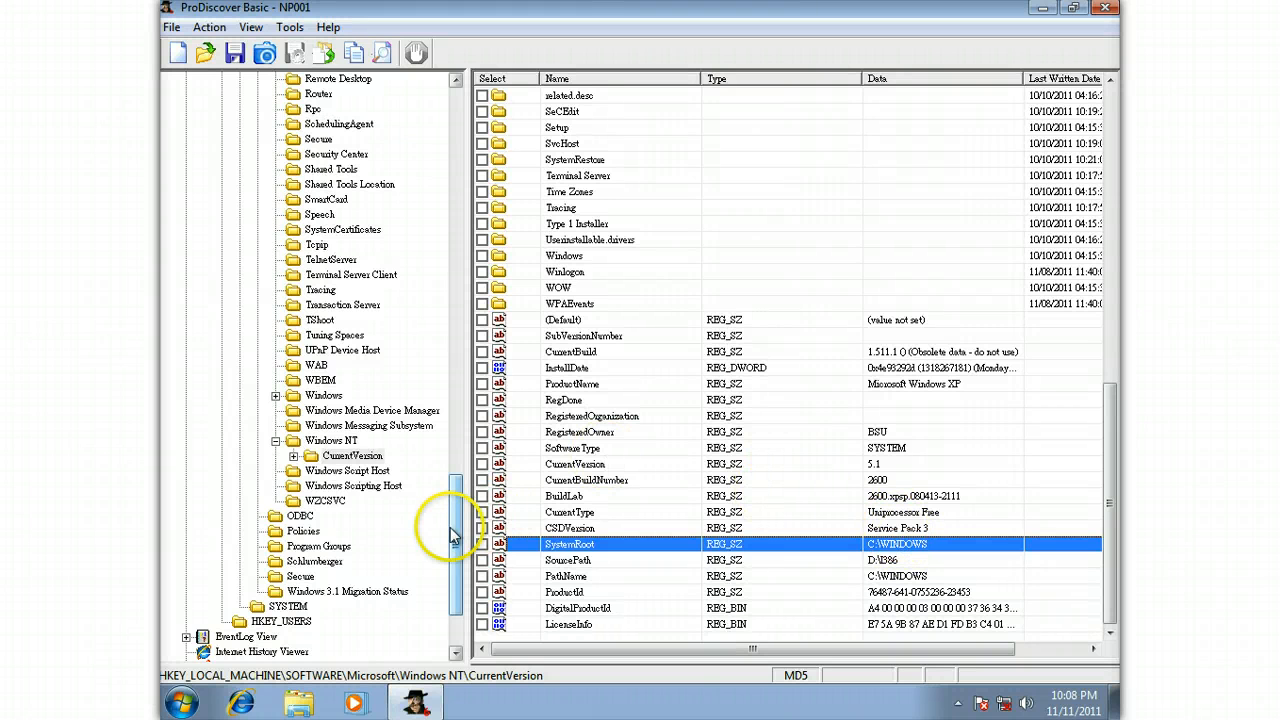
Collapse Registry View, expand EventLog View and list the entries of the image's System Log.
left_click_drag(455, 526, 466, 140)
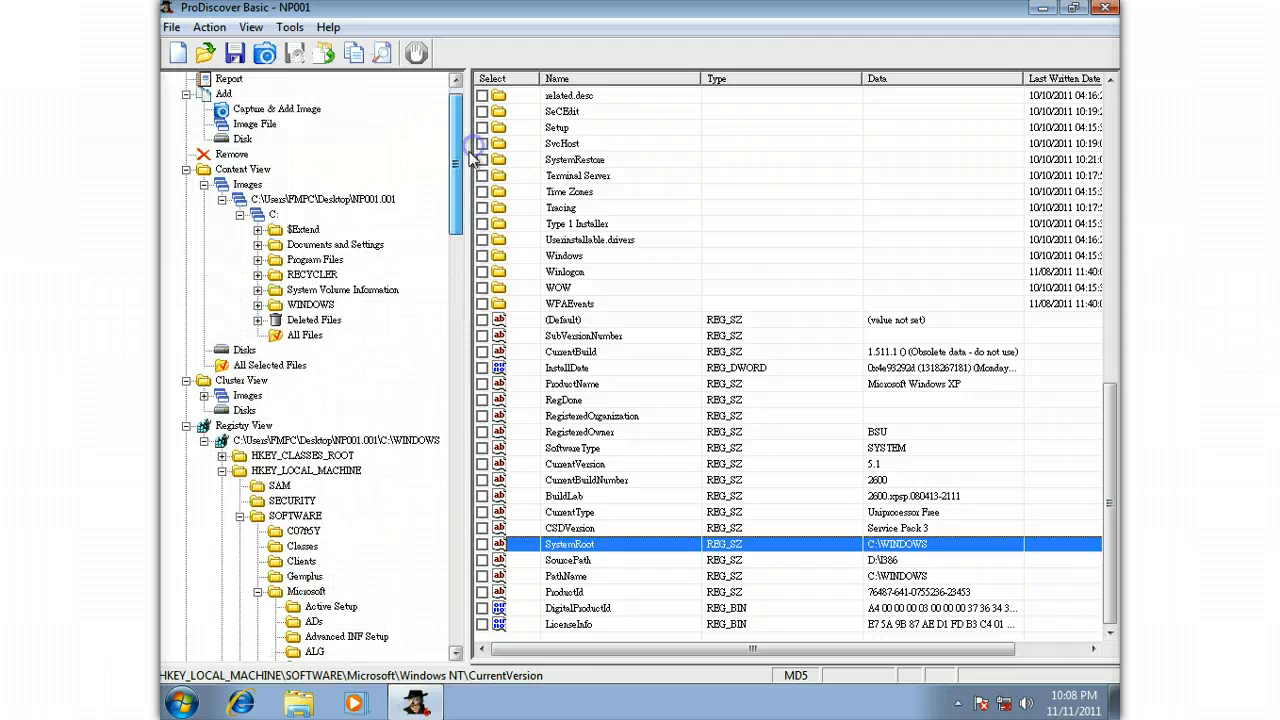
left_click(186, 425)
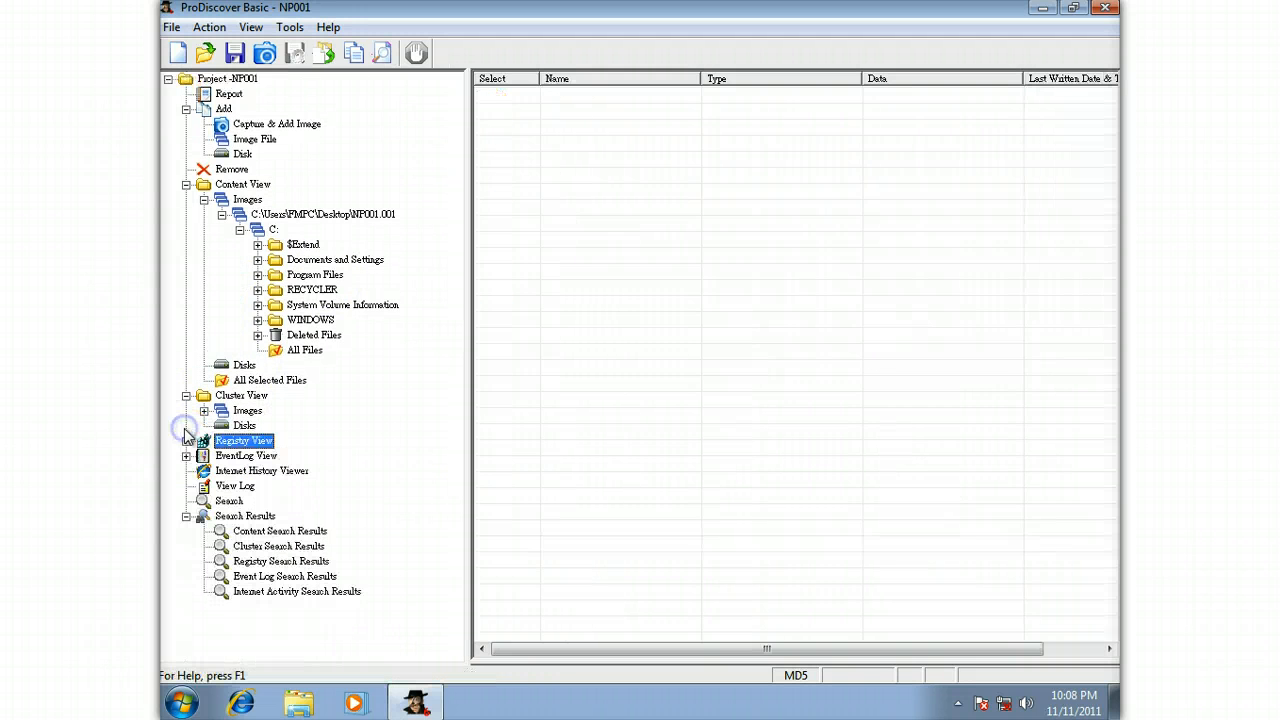
left_click(186, 455)
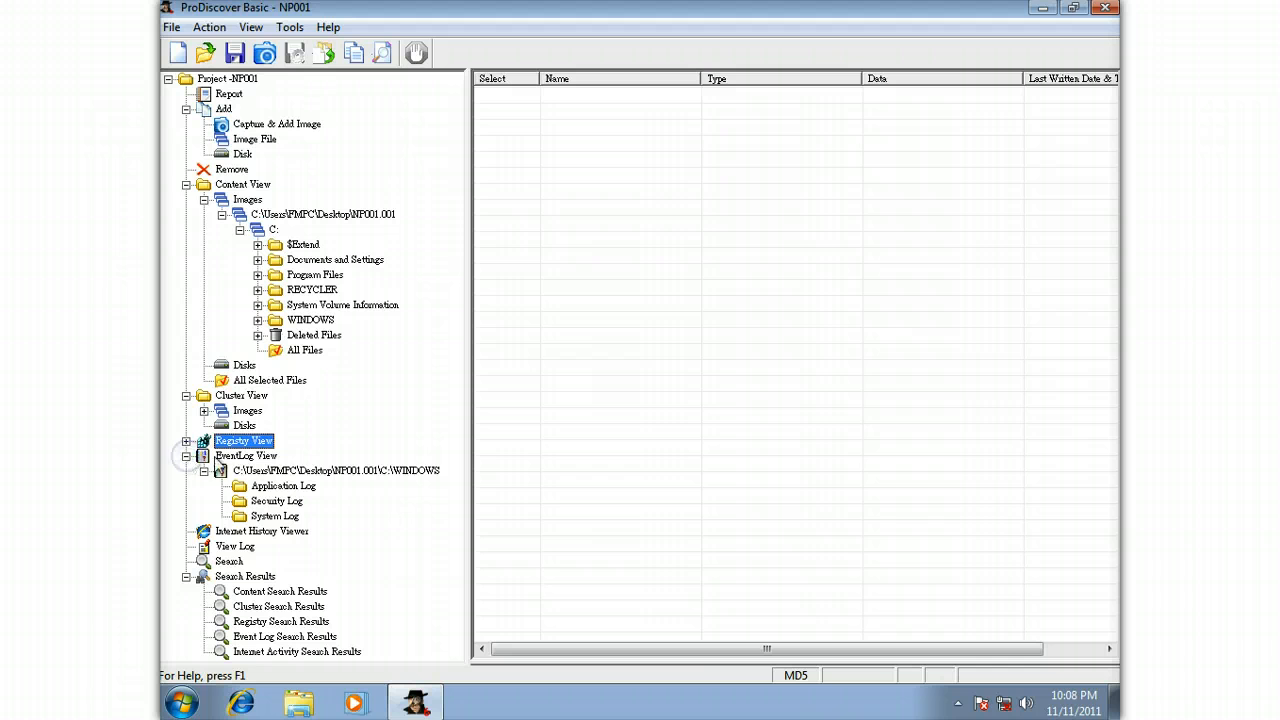
left_click(274, 515)
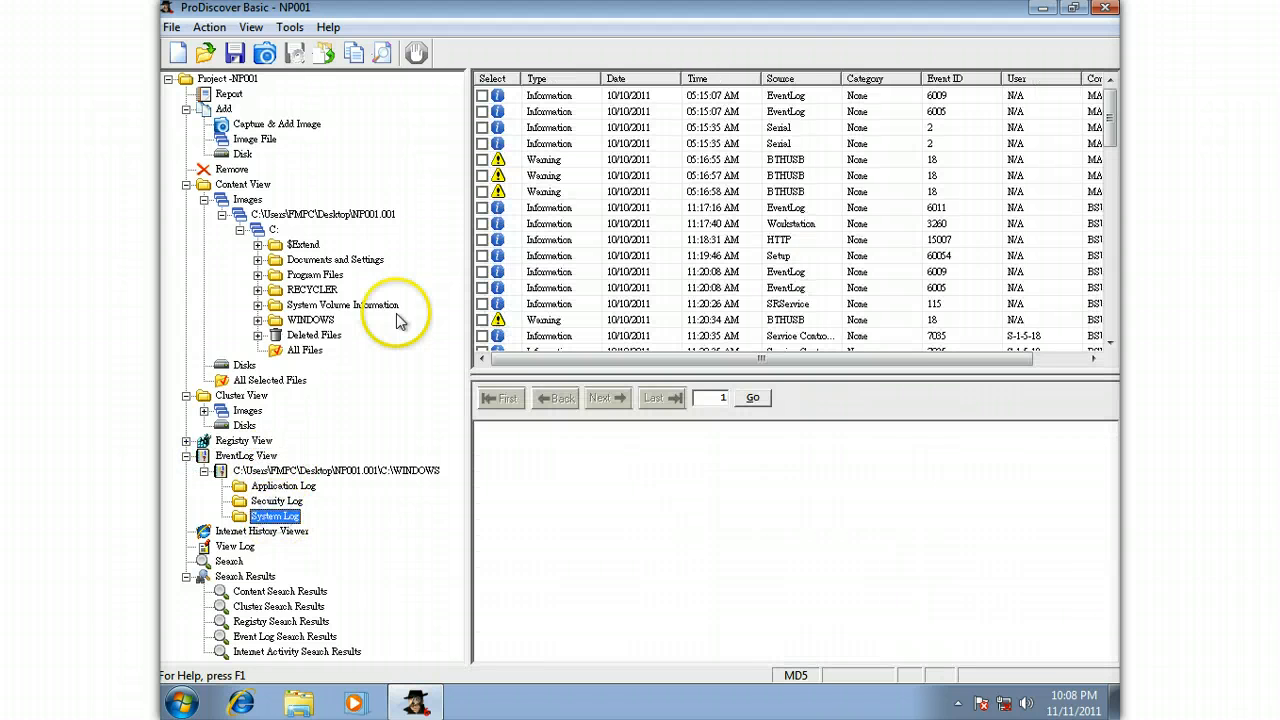
left_click_drag(951, 376, 950, 516)
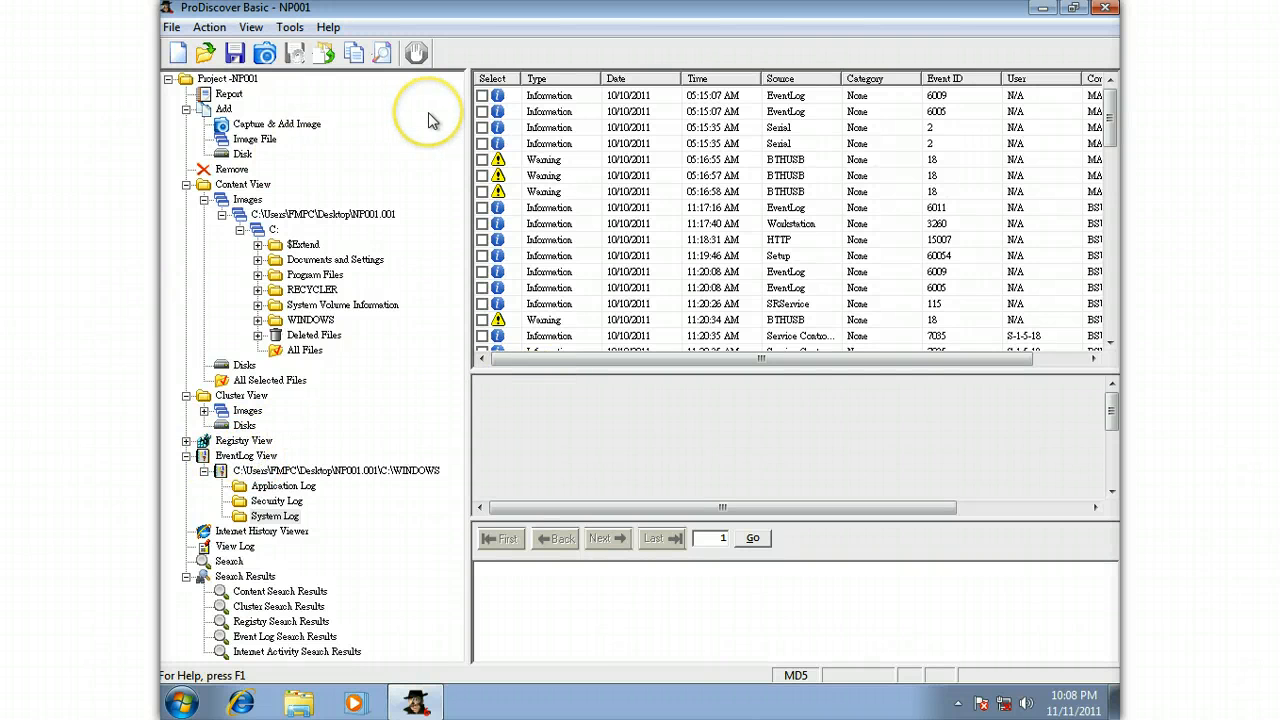
Show where the image's WINDOWS folder can be added to the EventLog Viewer, and dismiss the options.
left_click(305, 320)
right_click(302, 324)
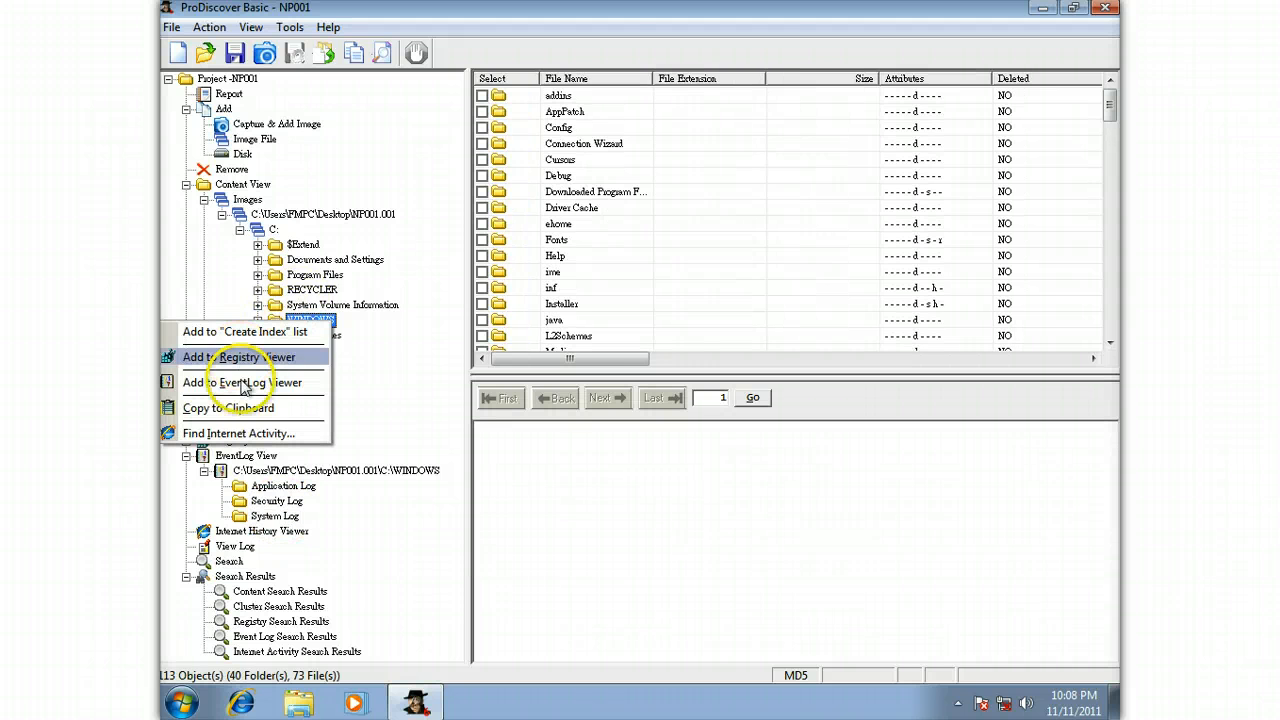
left_click(530, 51)
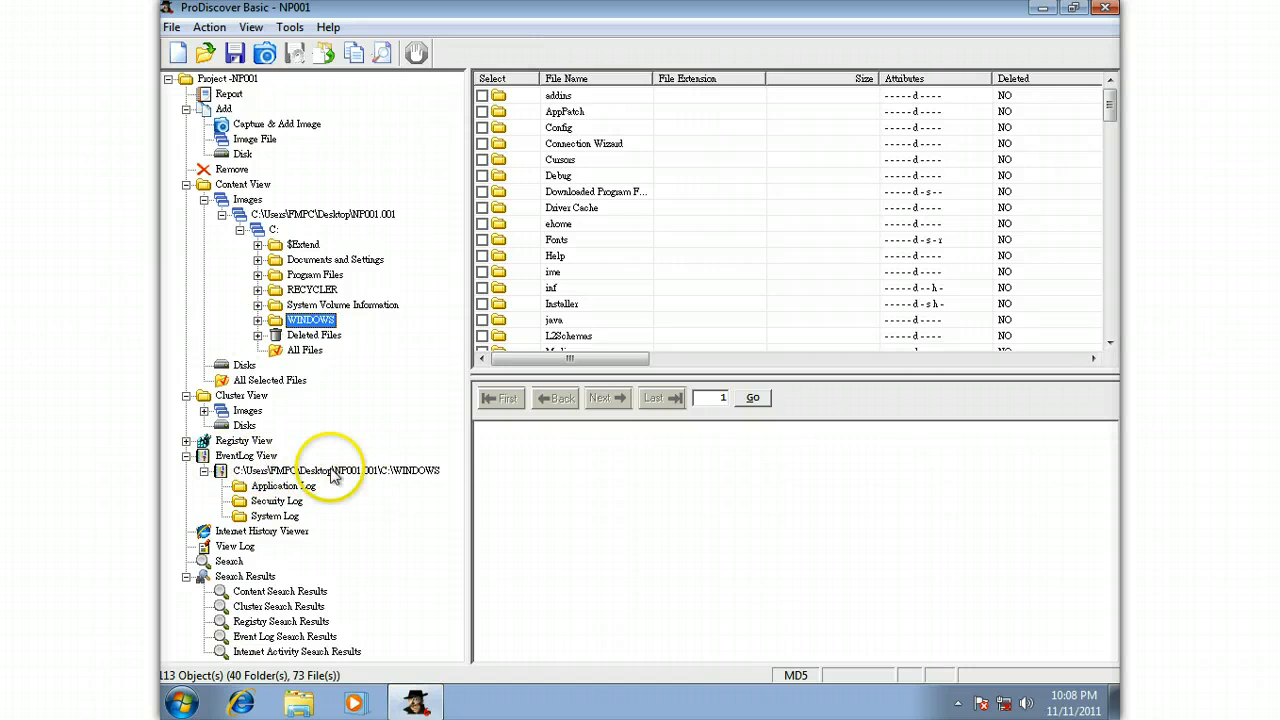
Reopen the System Log and inspect the description, user and computer of the 11/08/2011 11:40:16 AM entry with event ID 7035.
left_click(262, 517)
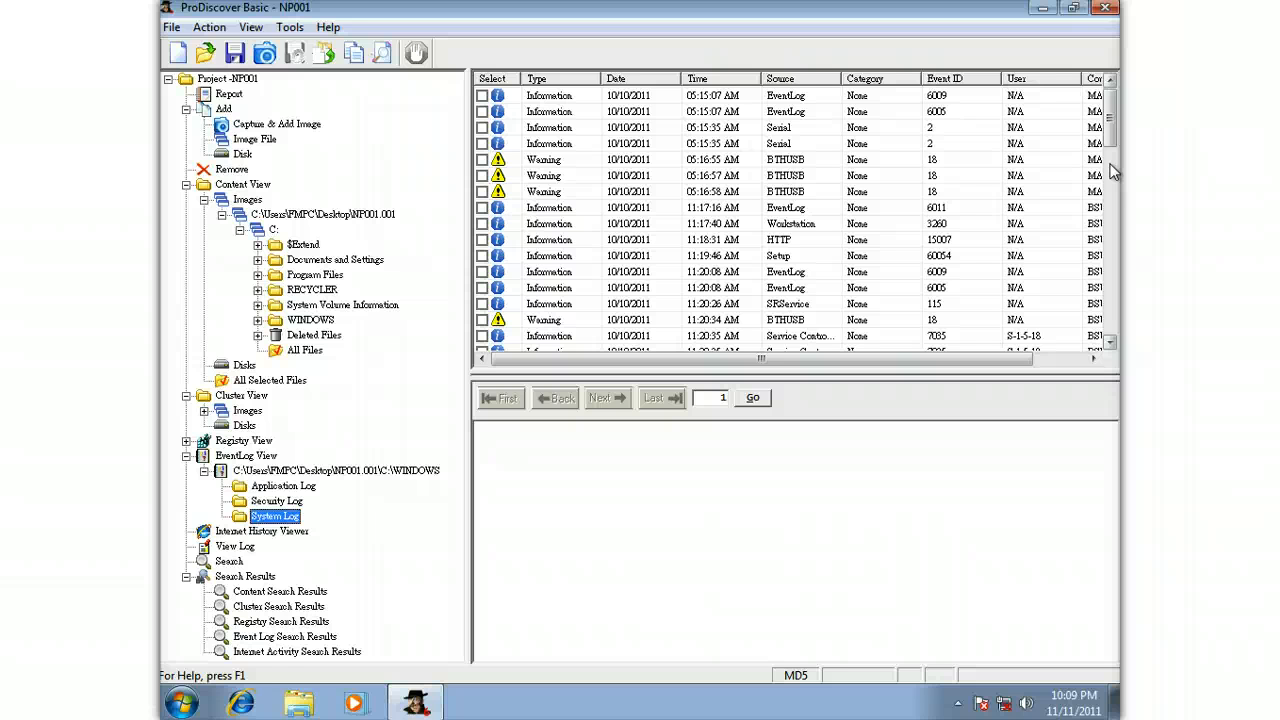
left_click_drag(1112, 113, 1094, 291)
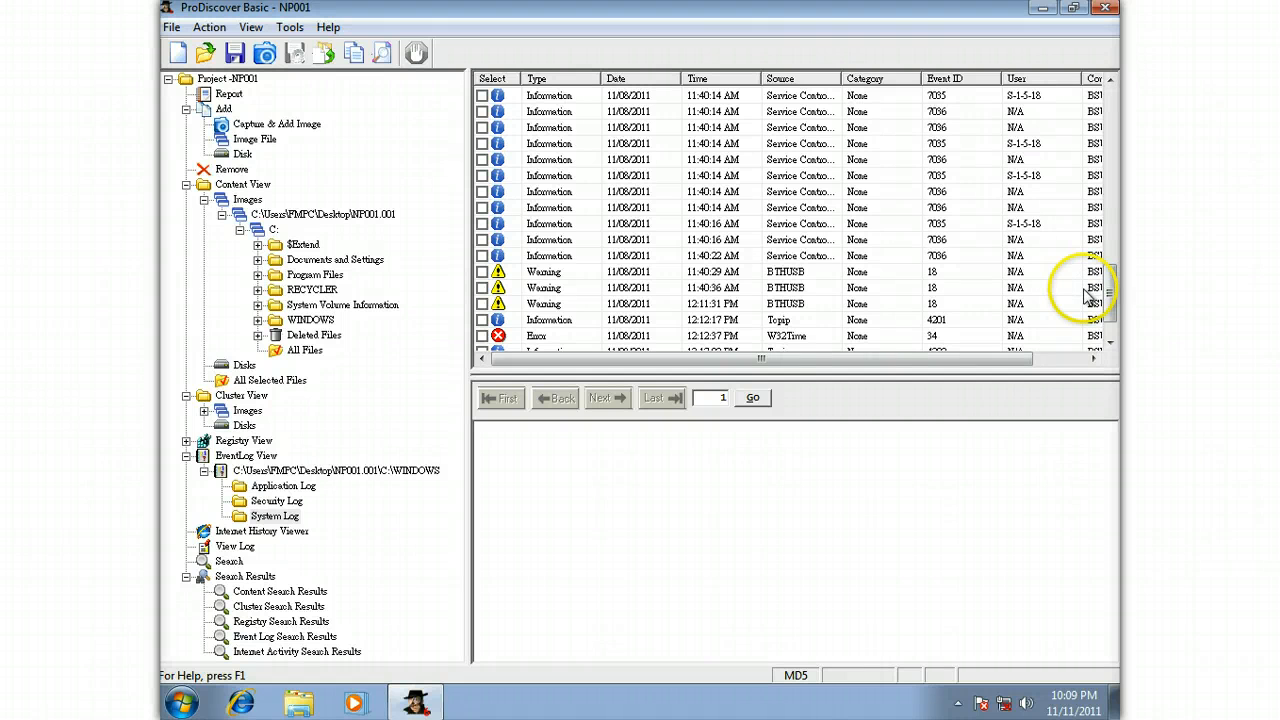
left_click(703, 225)
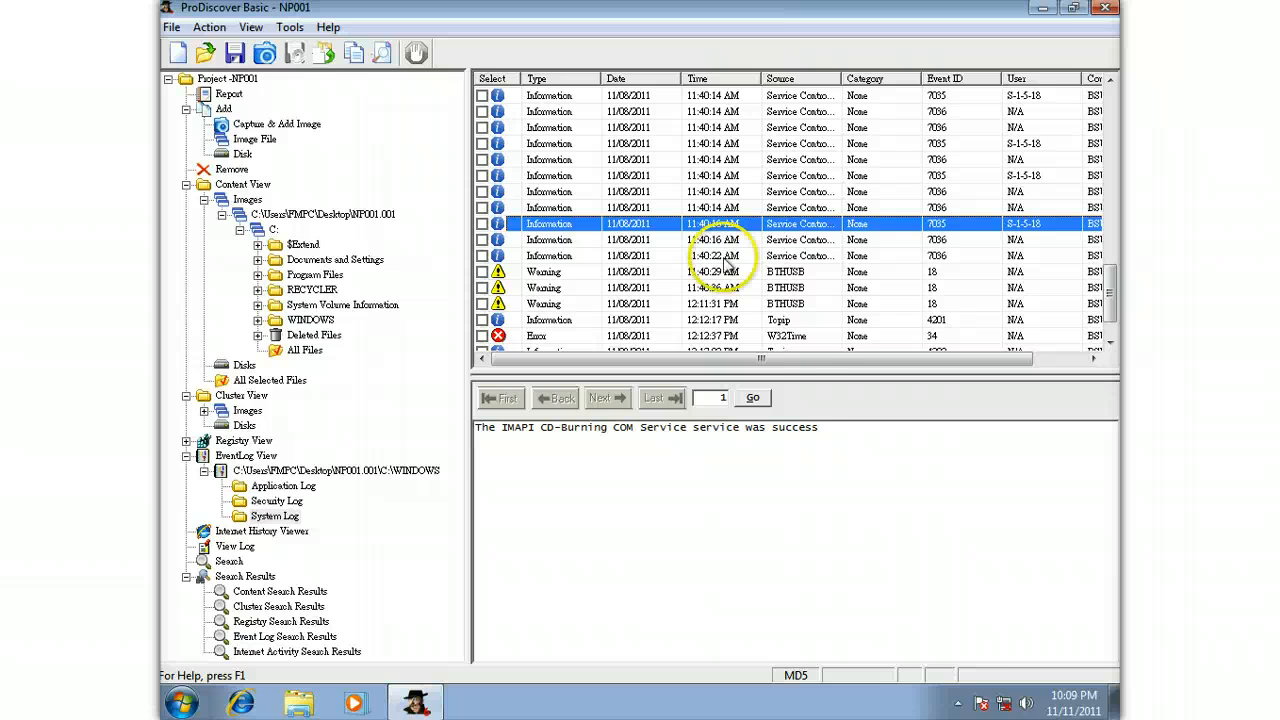
left_click_drag(812, 358, 918, 358)
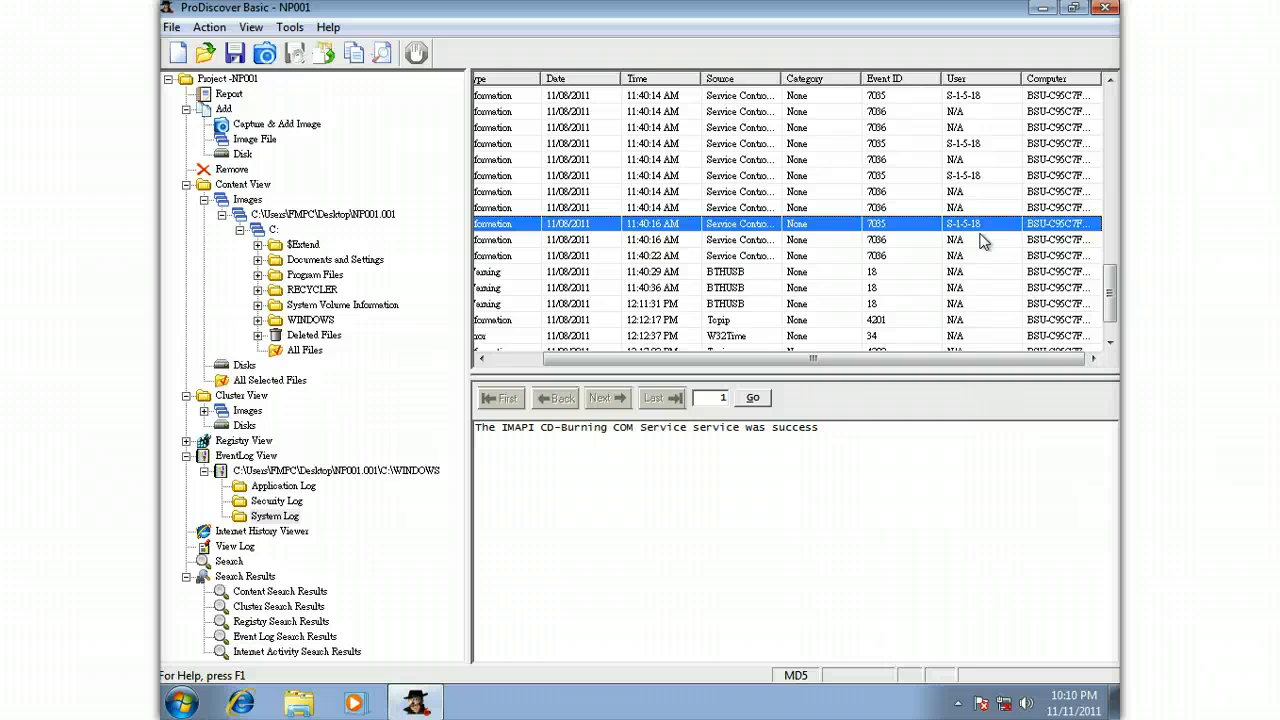
left_click_drag(935, 360, 800, 363)
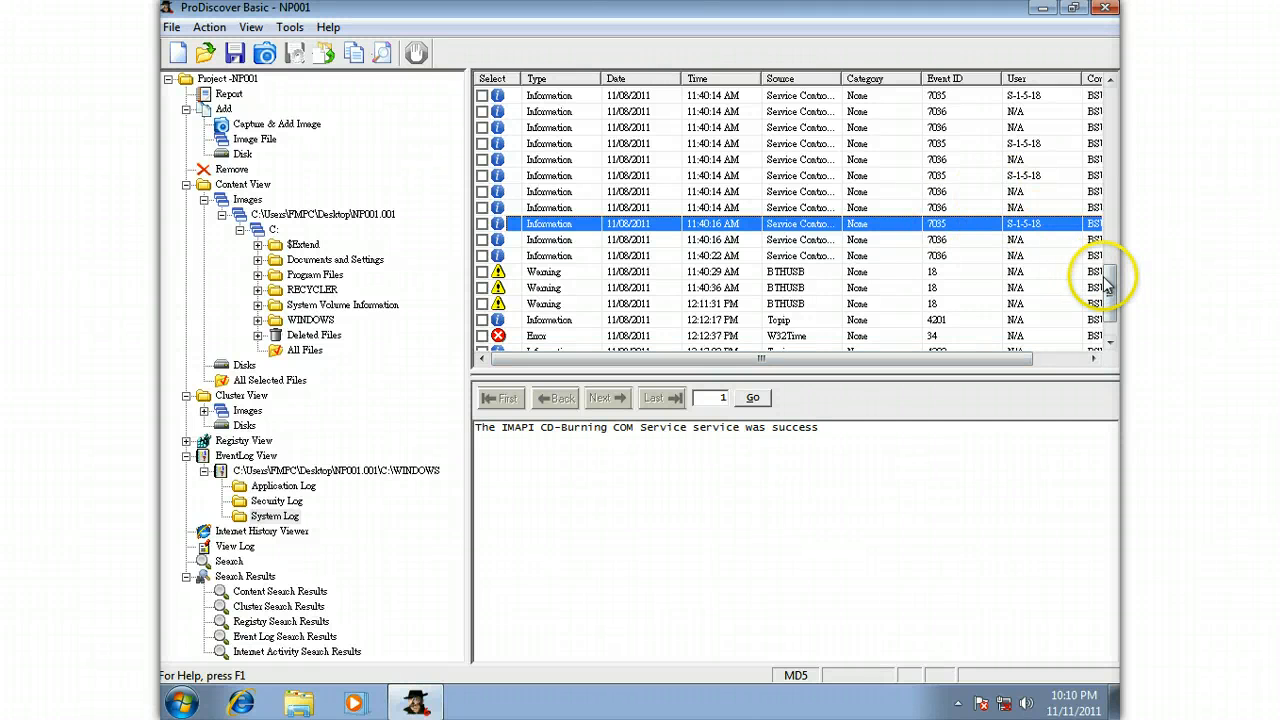
scroll(1108, 265, "up", 1)
left_click_drag(1108, 265, 1105, 94)
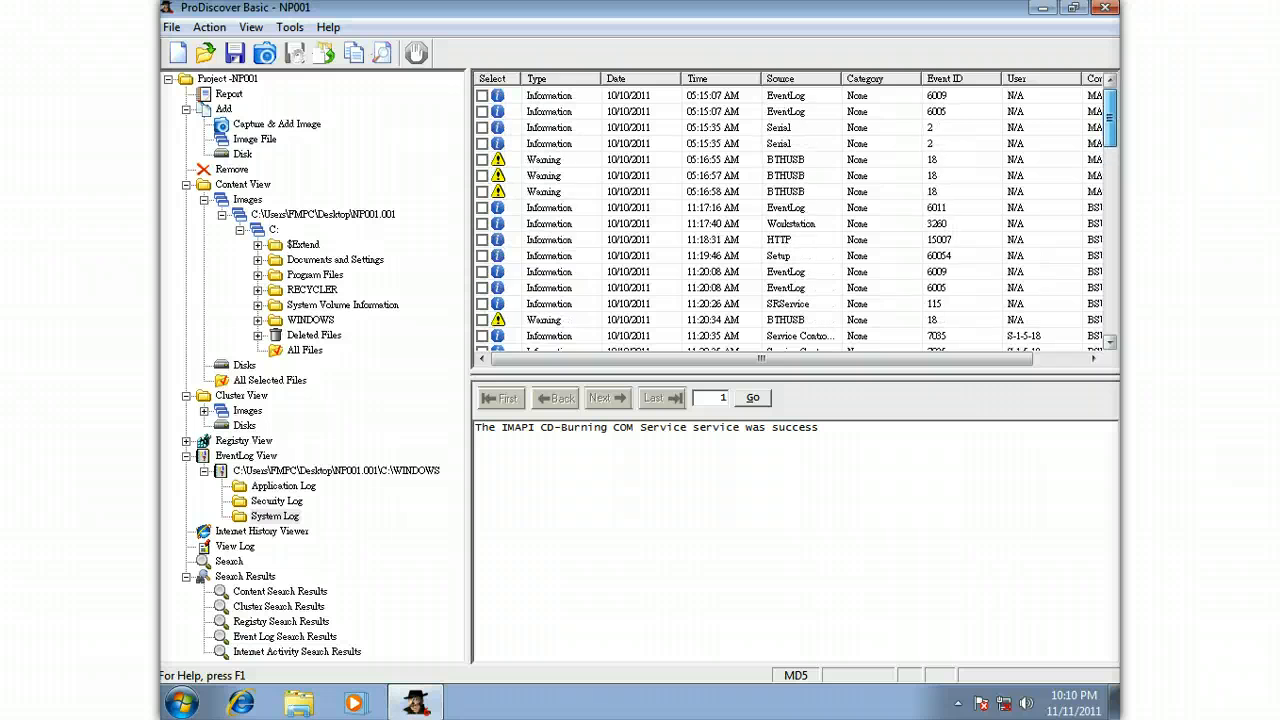